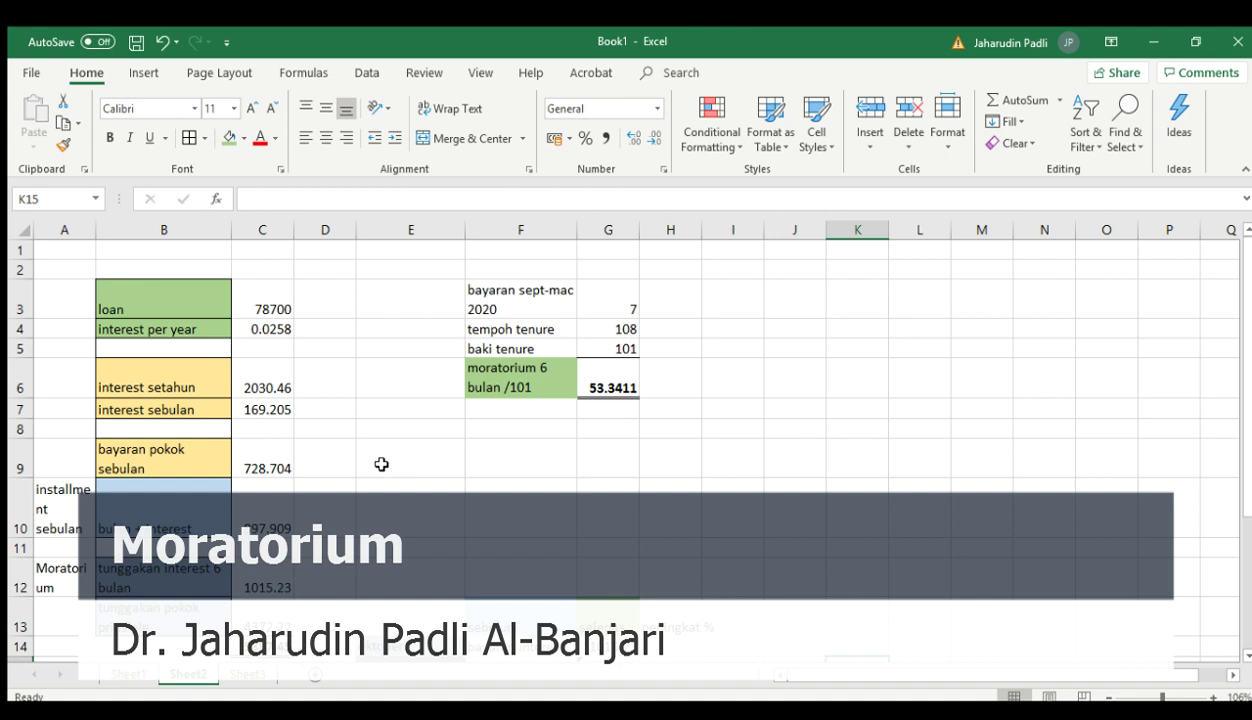
# Enter the heading "PINJAMAN KENDERAAN :" in cell B1 and make it bold.
pyautogui.click(147, 245)
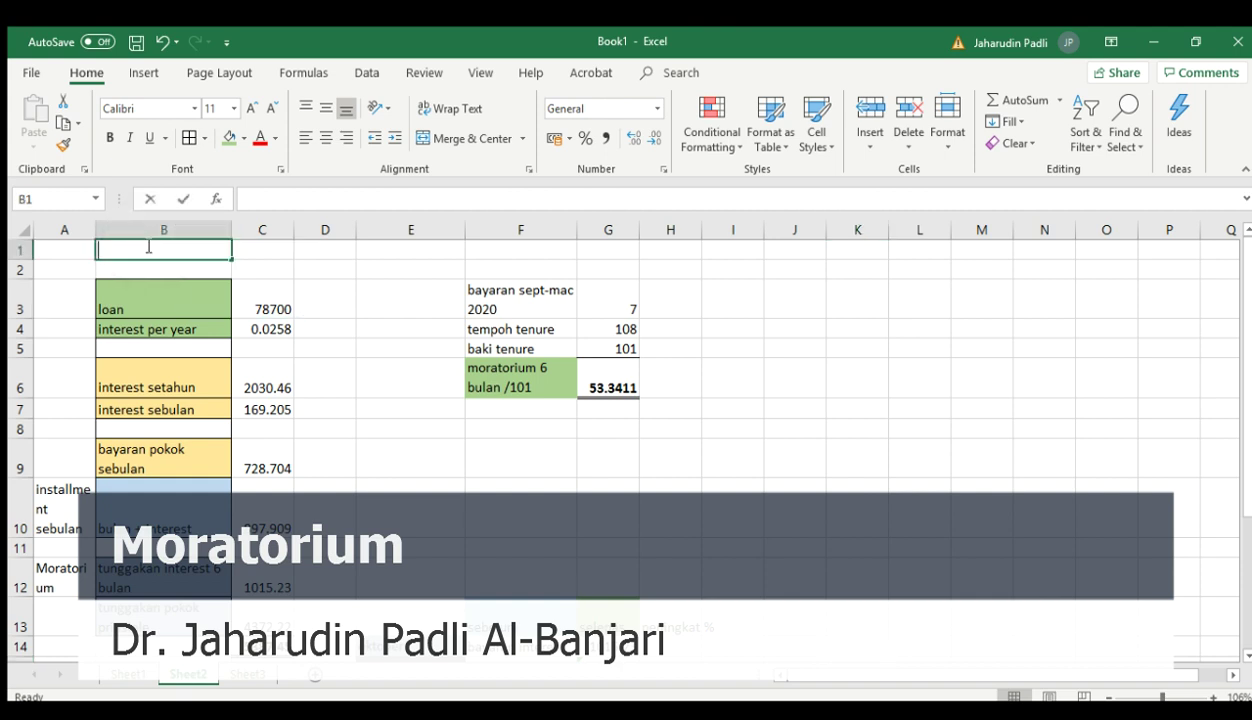
pyautogui.write('LO')
pyautogui.press('BackSpace')
pyautogui.press('BackSpace')
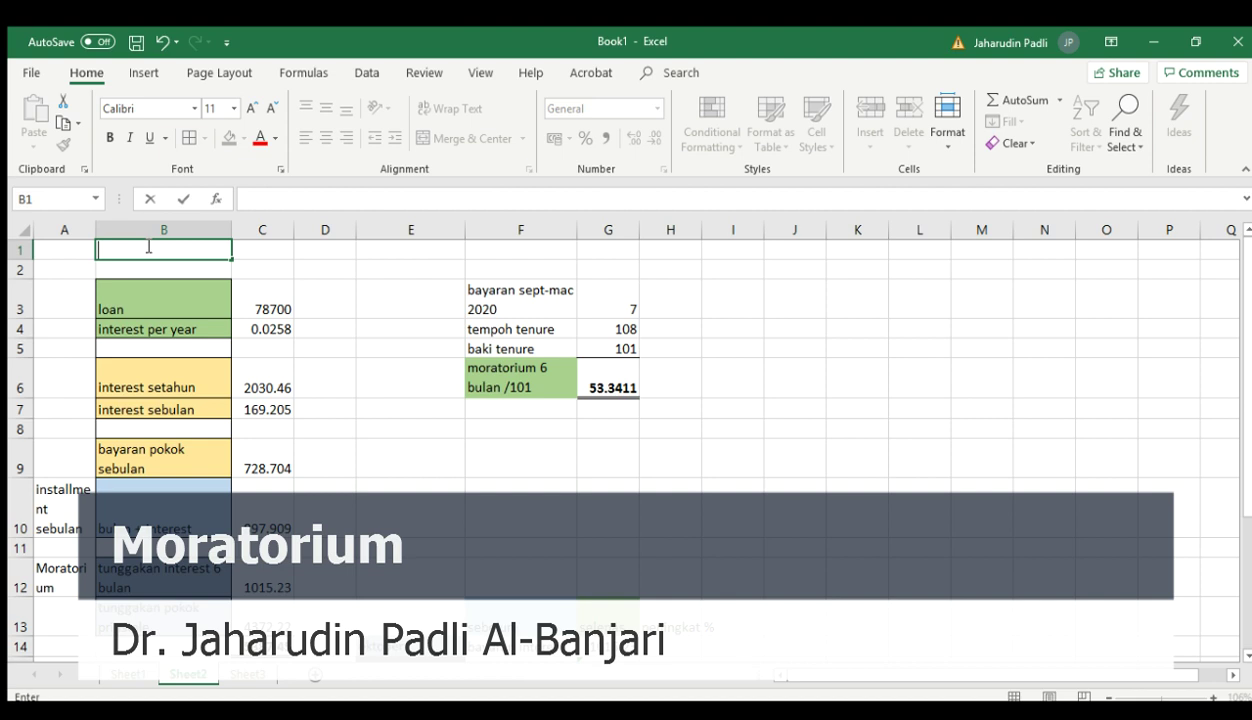
pyautogui.write('PINJAMAN KE')
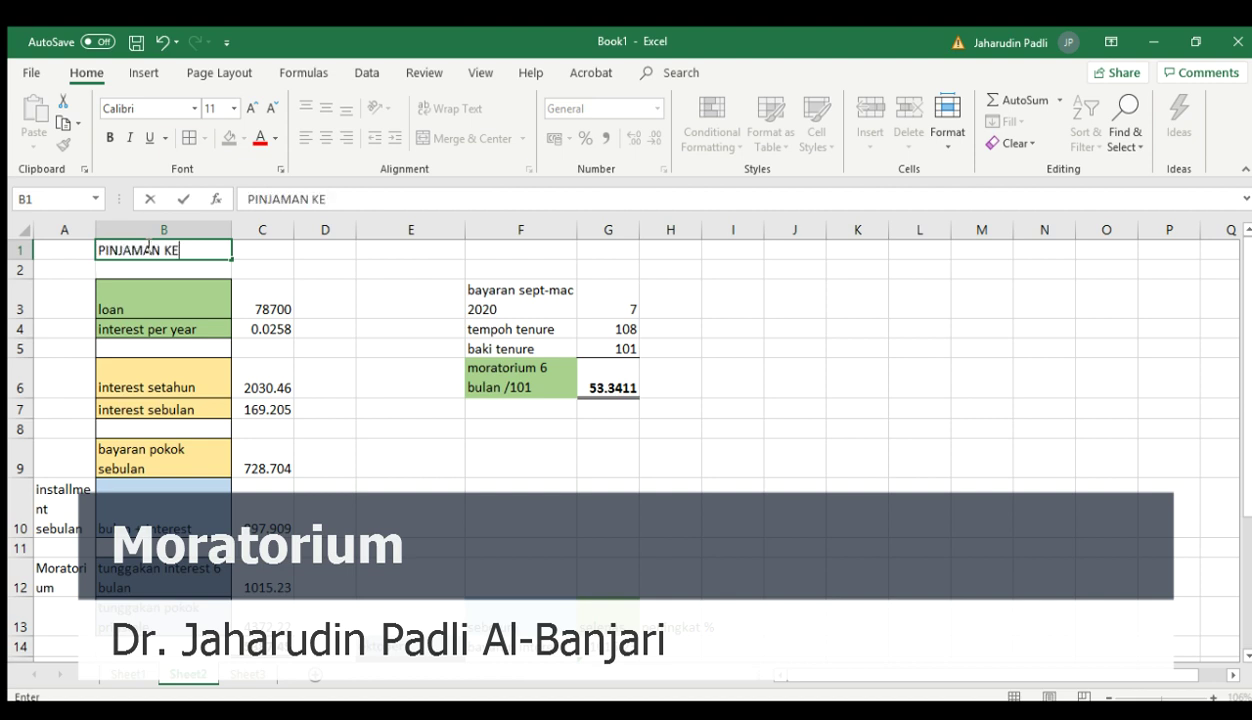
pyautogui.write('NDERAAN')
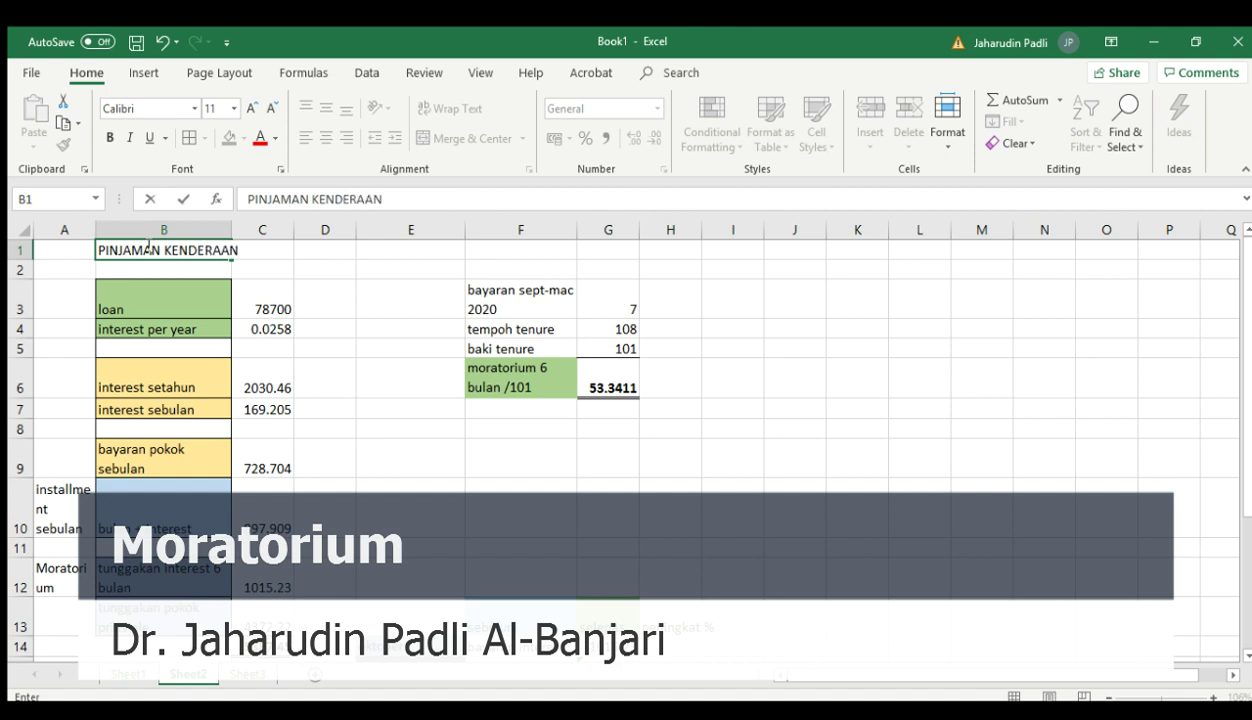
pyautogui.click(178, 265)
pyautogui.click(169, 254)
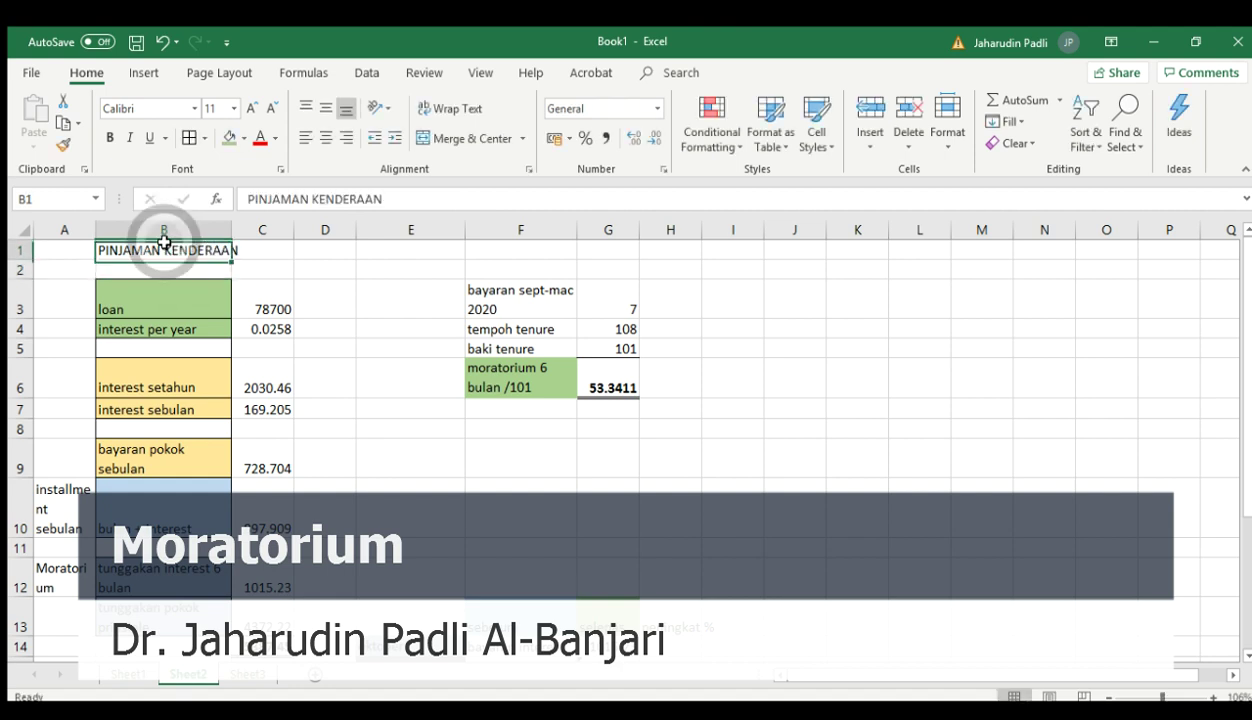
pyautogui.click(104, 136)
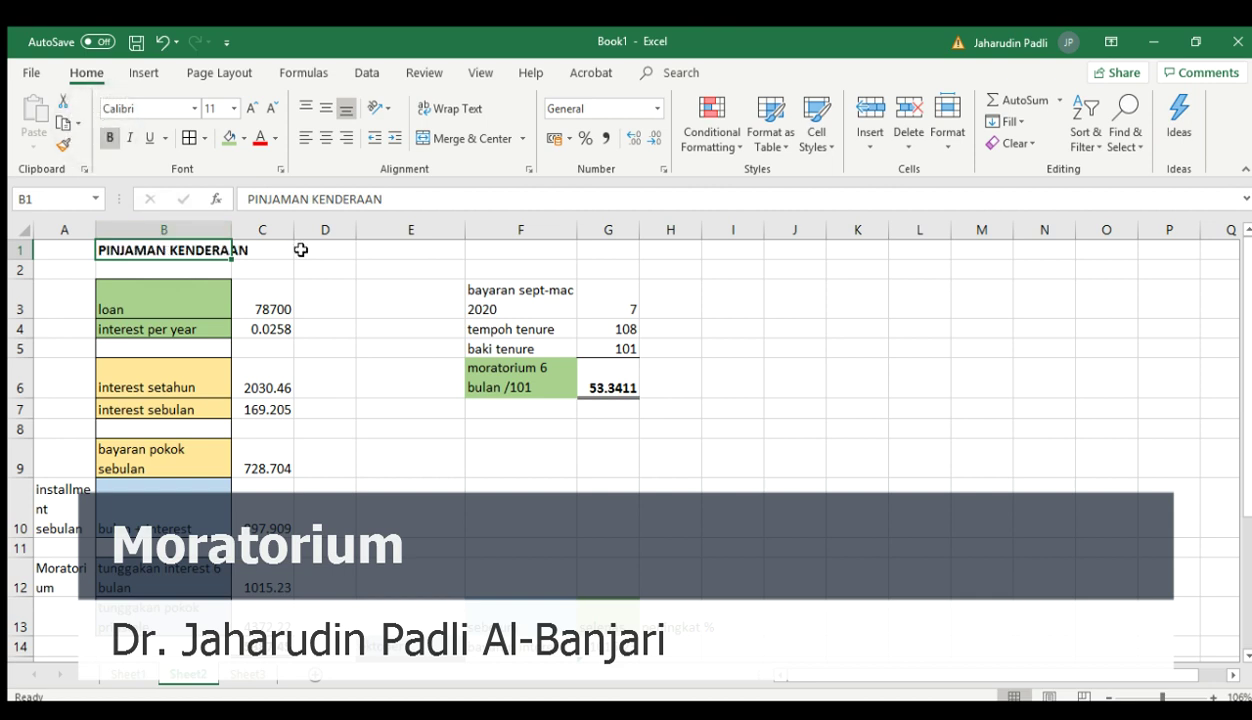
pyautogui.click(390, 199)
pyautogui.write(':')
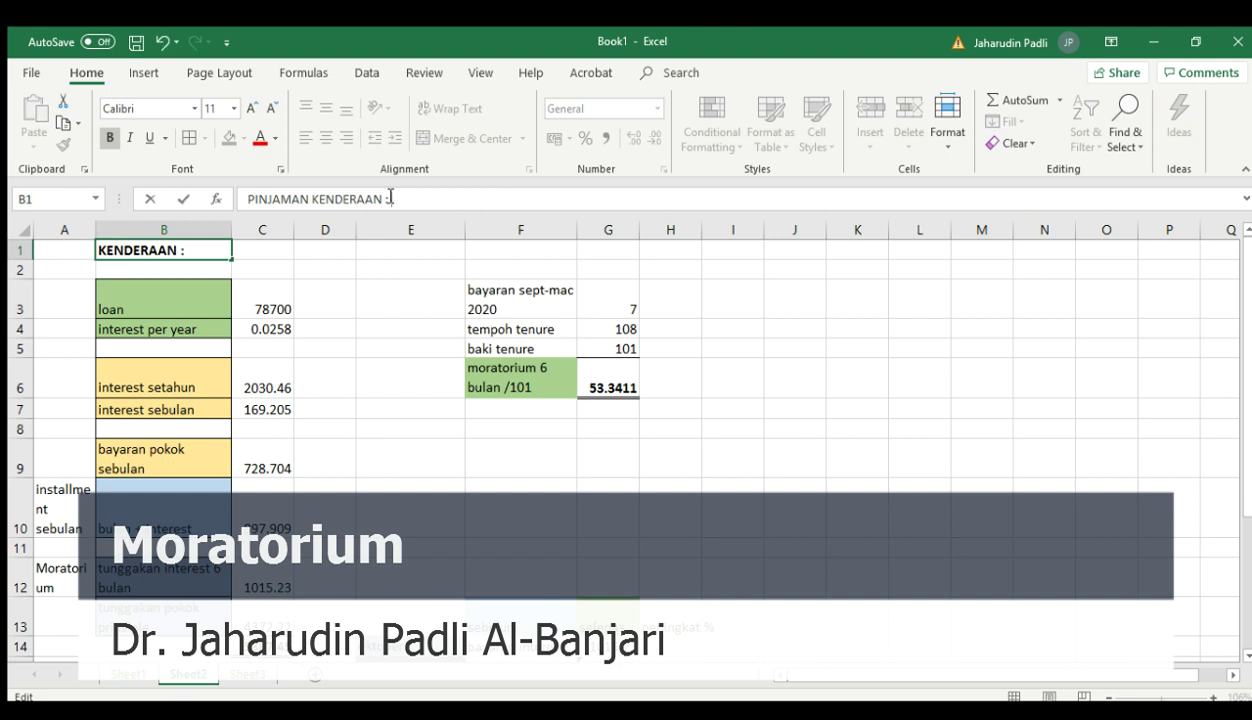
pyautogui.write(' ISLAMAIK BANK')
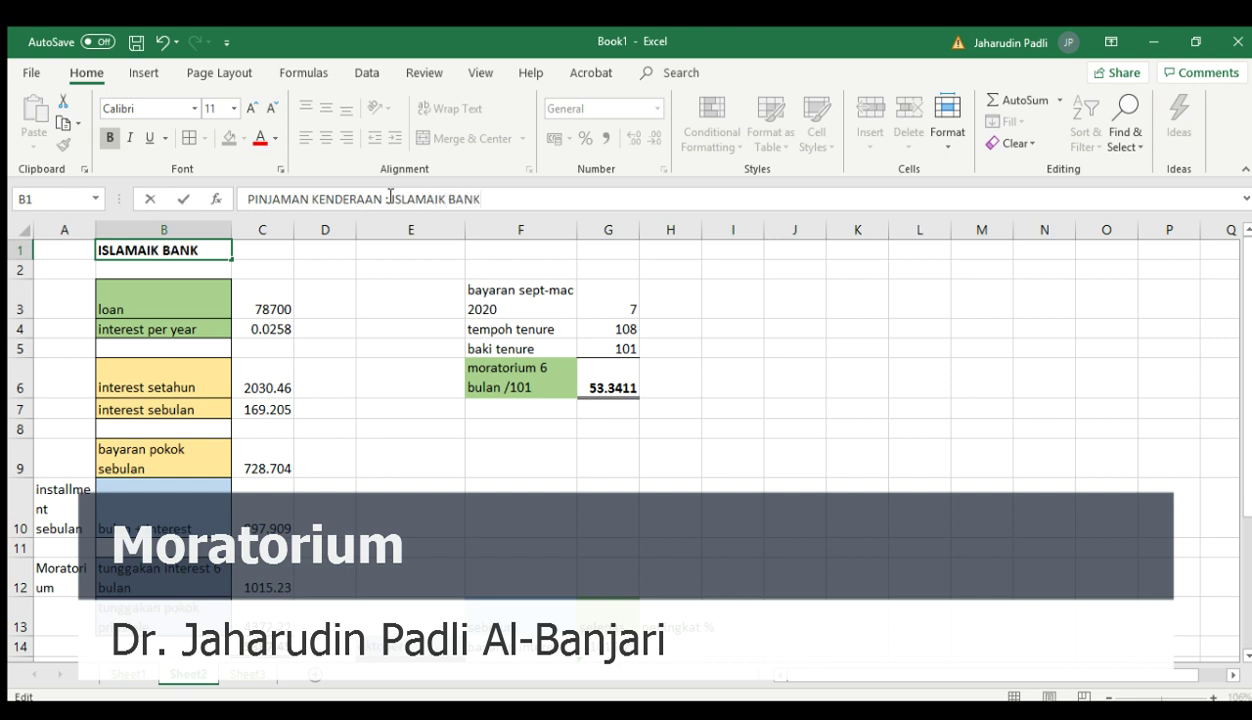
pyautogui.press('BackSpace')
pyautogui.press('BackSpace')
pyautogui.press('BackSpace')
pyautogui.press('BackSpace')
pyautogui.press('BackSpace')
pyautogui.press('BackSpace')
pyautogui.press('BackSpace')
pyautogui.press('BackSpace')
pyautogui.press('BackSpace')
pyautogui.press('BackSpace')
pyautogui.press('BackSpace')
pyautogui.press('BackSpace')
pyautogui.press('BackSpace')
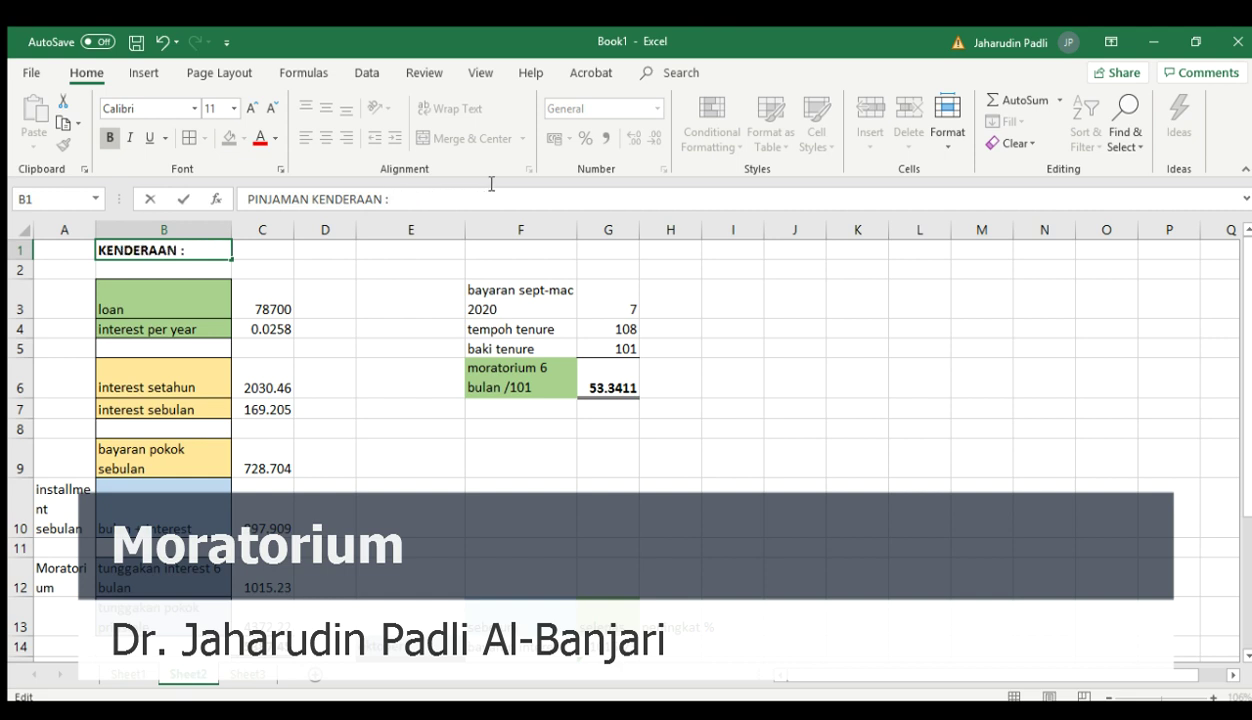
# Complete the heading in B1 by appending "MAYBANK ISLAMIK" after the colon.
pyautogui.write('MAYBANK ISLAMAI')
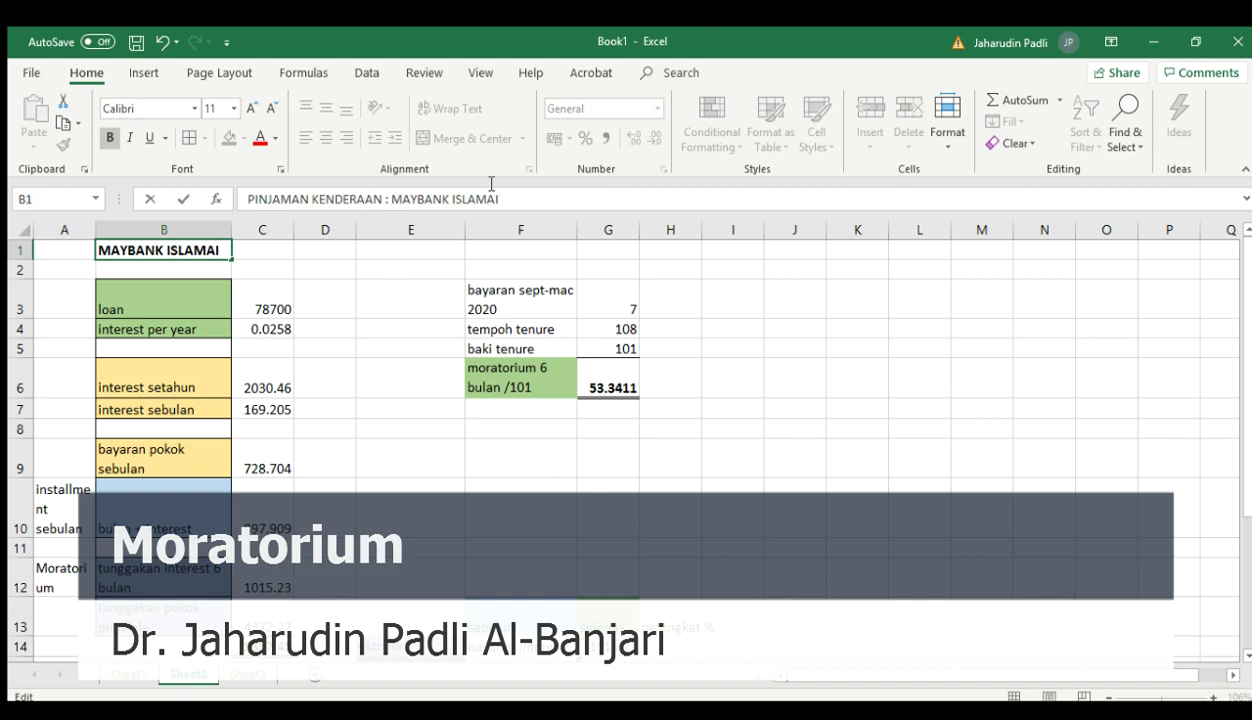
pyautogui.press('BackSpace')
pyautogui.press('BackSpace')
pyautogui.write('IK')
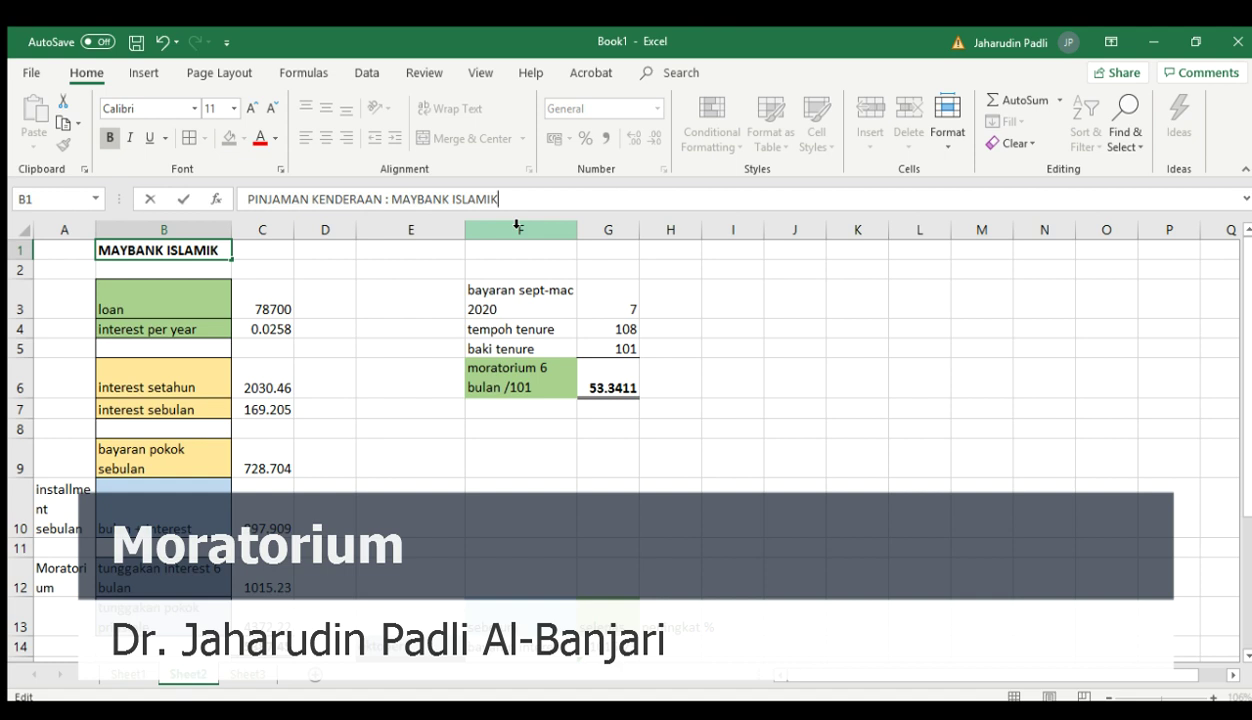
pyautogui.click(396, 288)
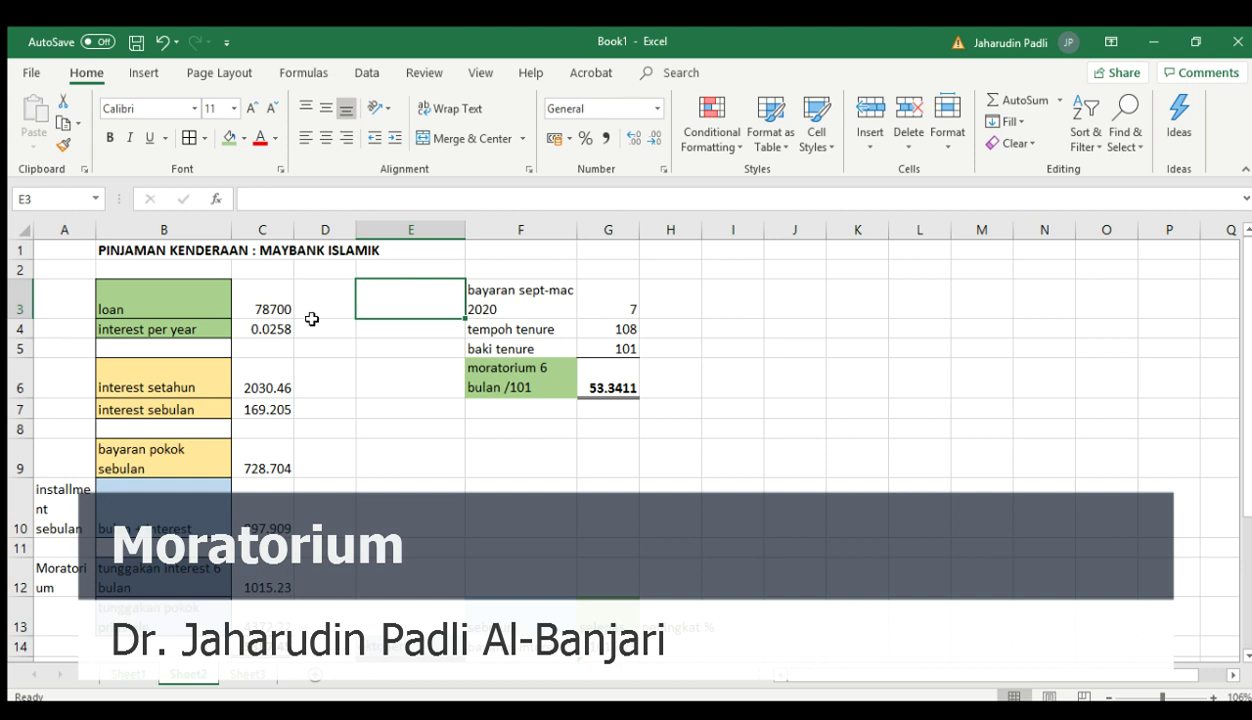
# Enter 2.58 in cell D4, beside the interest per year rate.
pyautogui.click(261, 308)
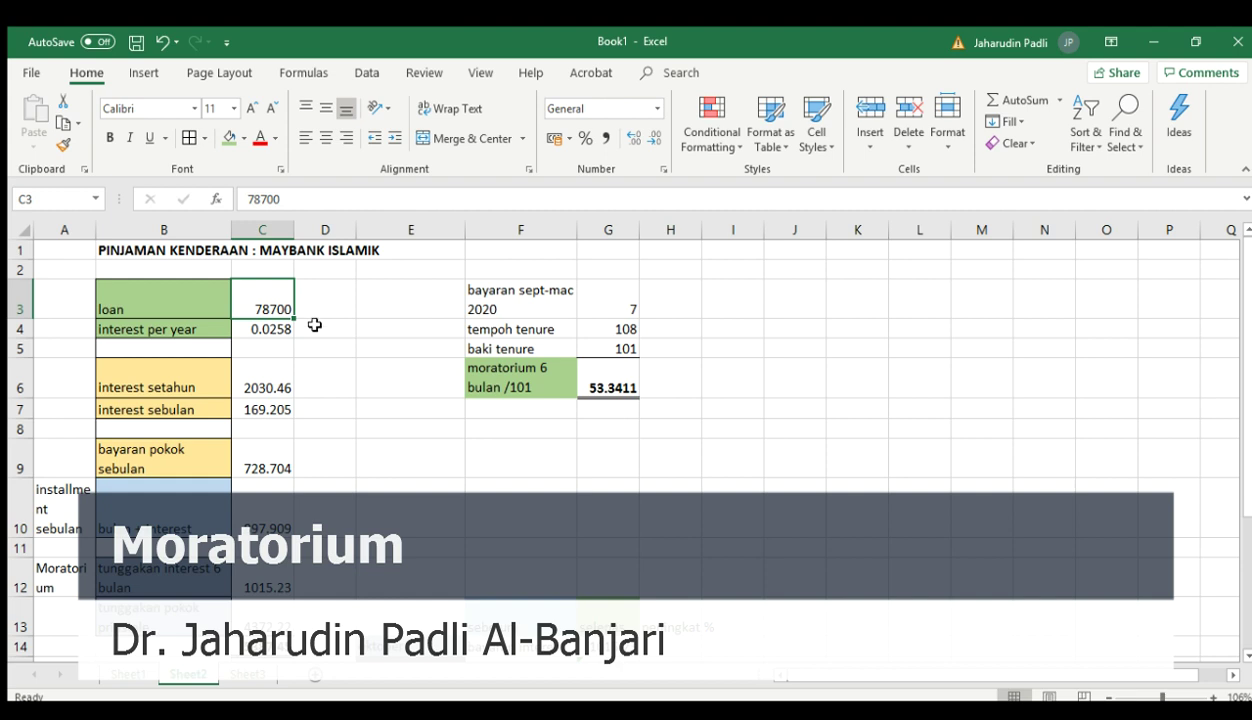
pyautogui.click(314, 325)
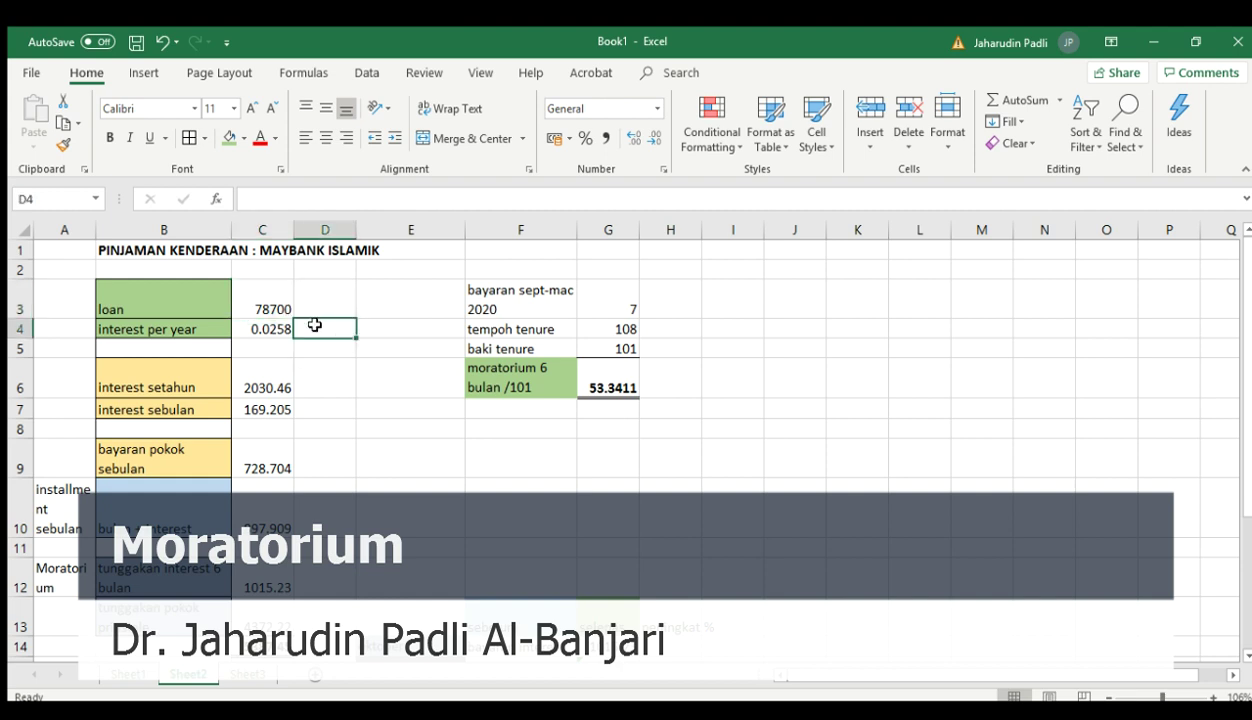
pyautogui.write('2')
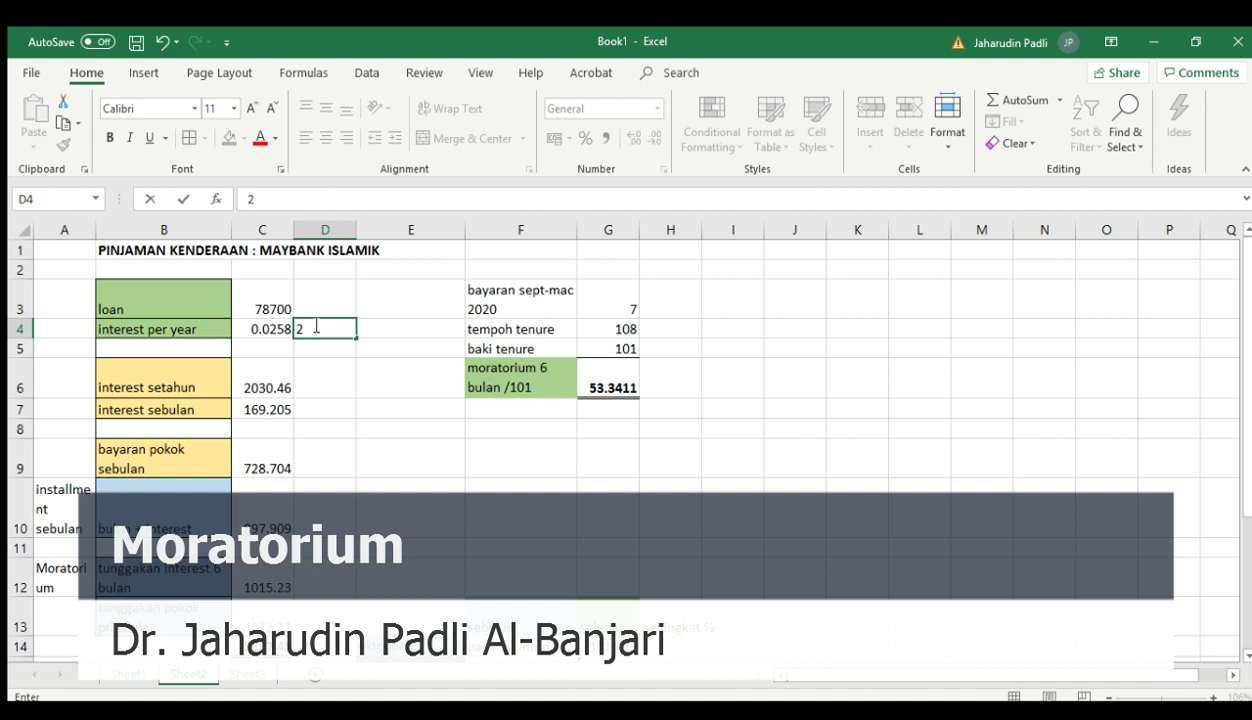
pyautogui.write('.58')
pyautogui.click(394, 362)
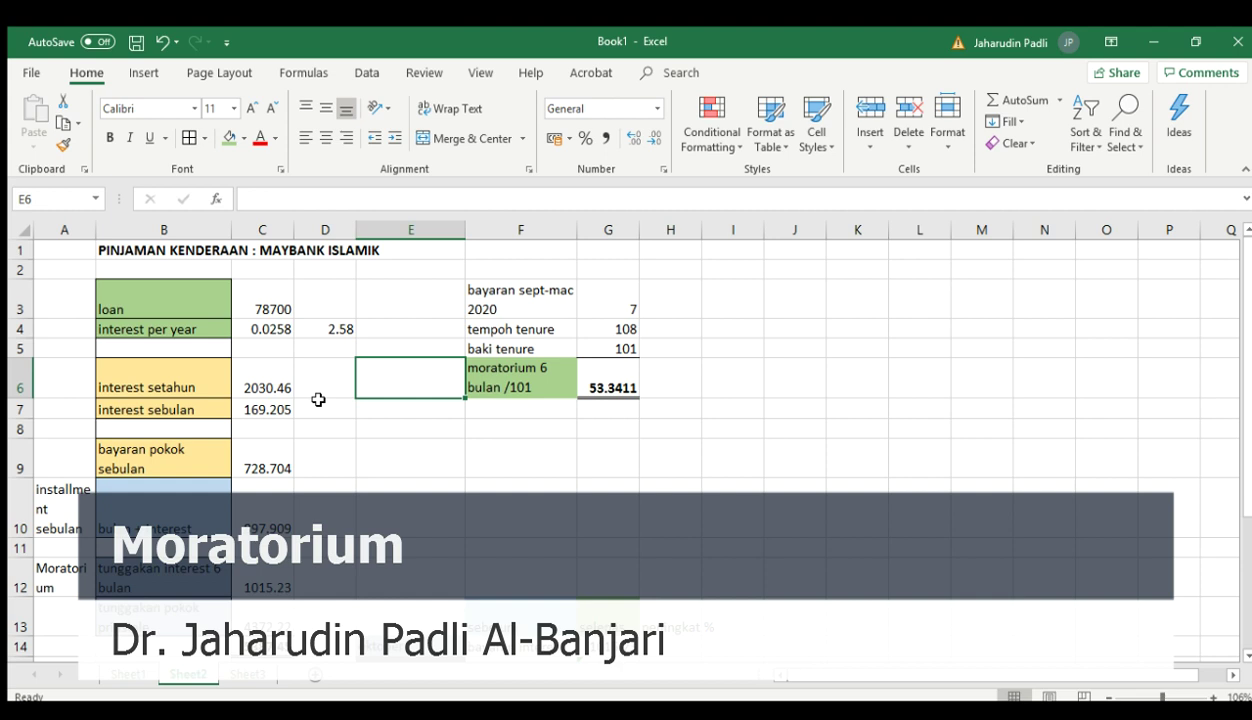
# Calculate nine years of interest in D6 with the formula =C6*9 and make the cell bold.
pyautogui.click(256, 380)
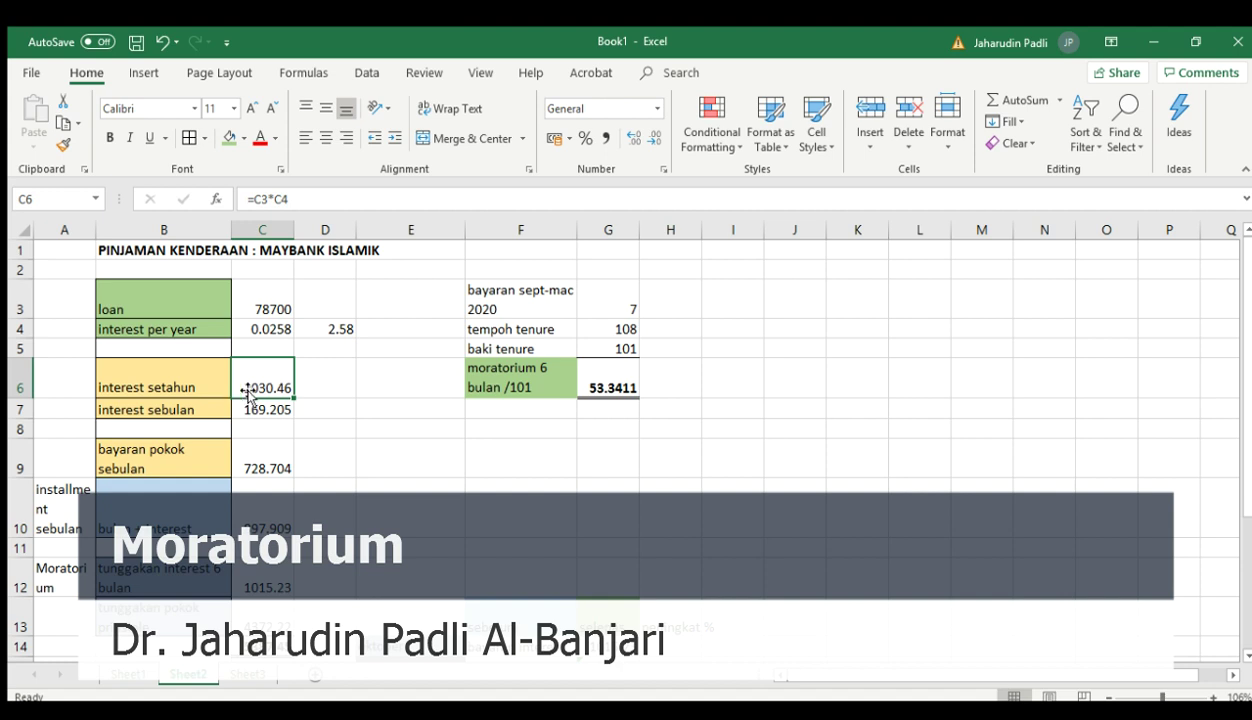
pyautogui.click(313, 382)
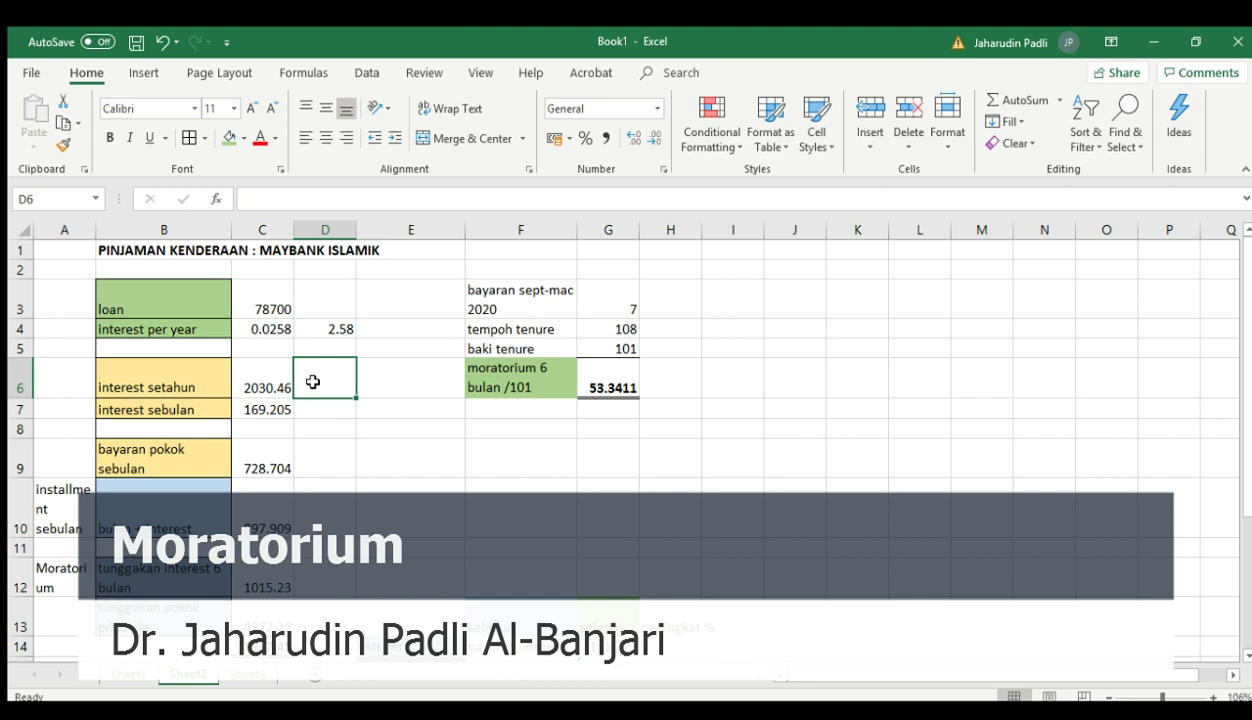
pyautogui.write('=')
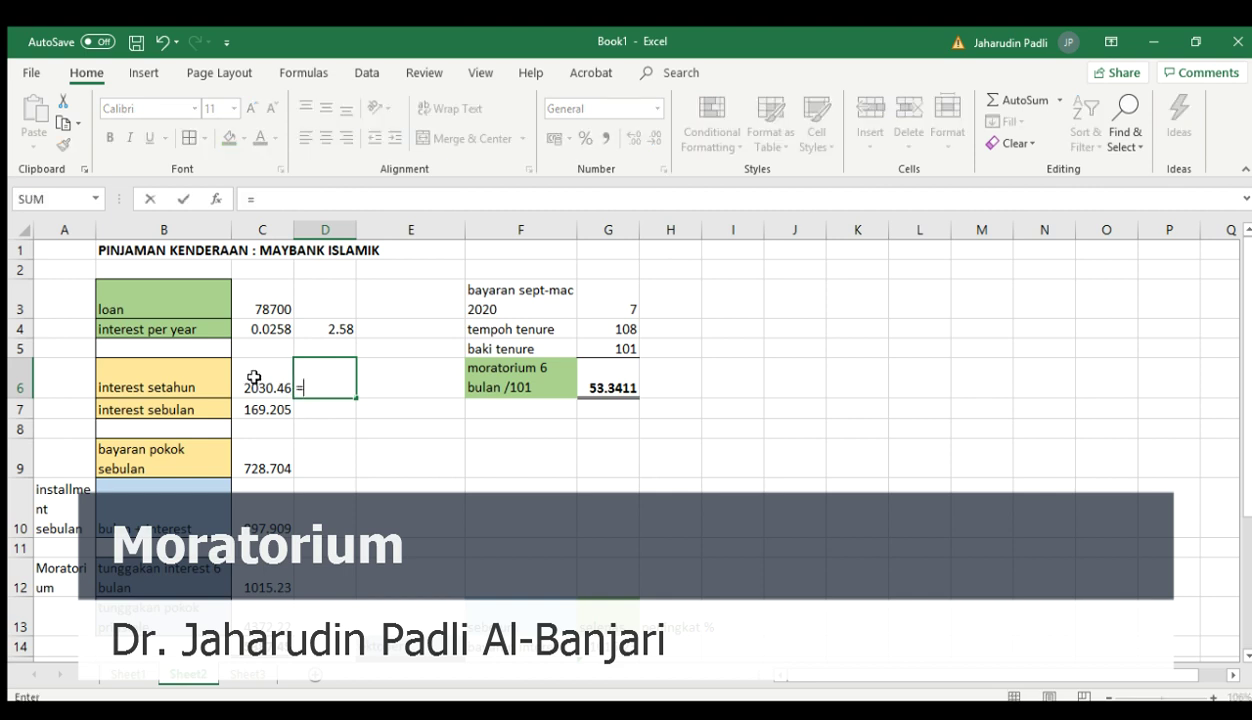
pyautogui.click(254, 378)
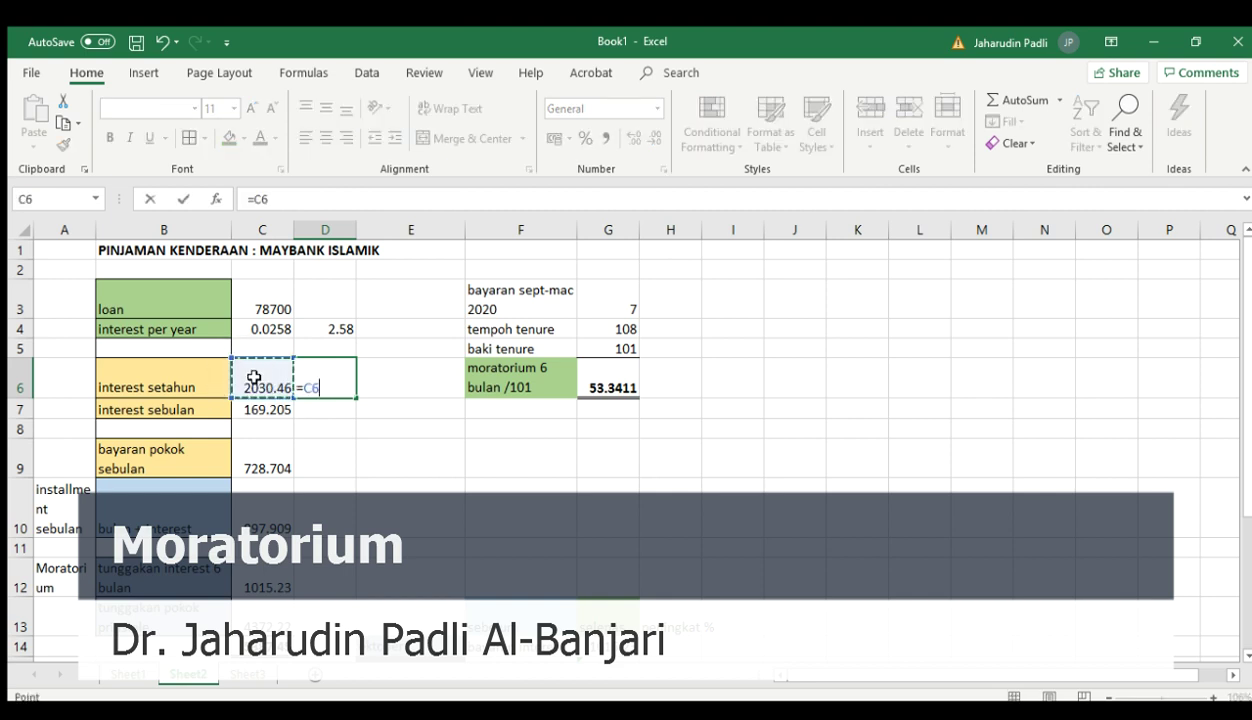
pyautogui.write('*9')
pyautogui.hotkey('ctrl', 'Return')
pyautogui.press('Return')
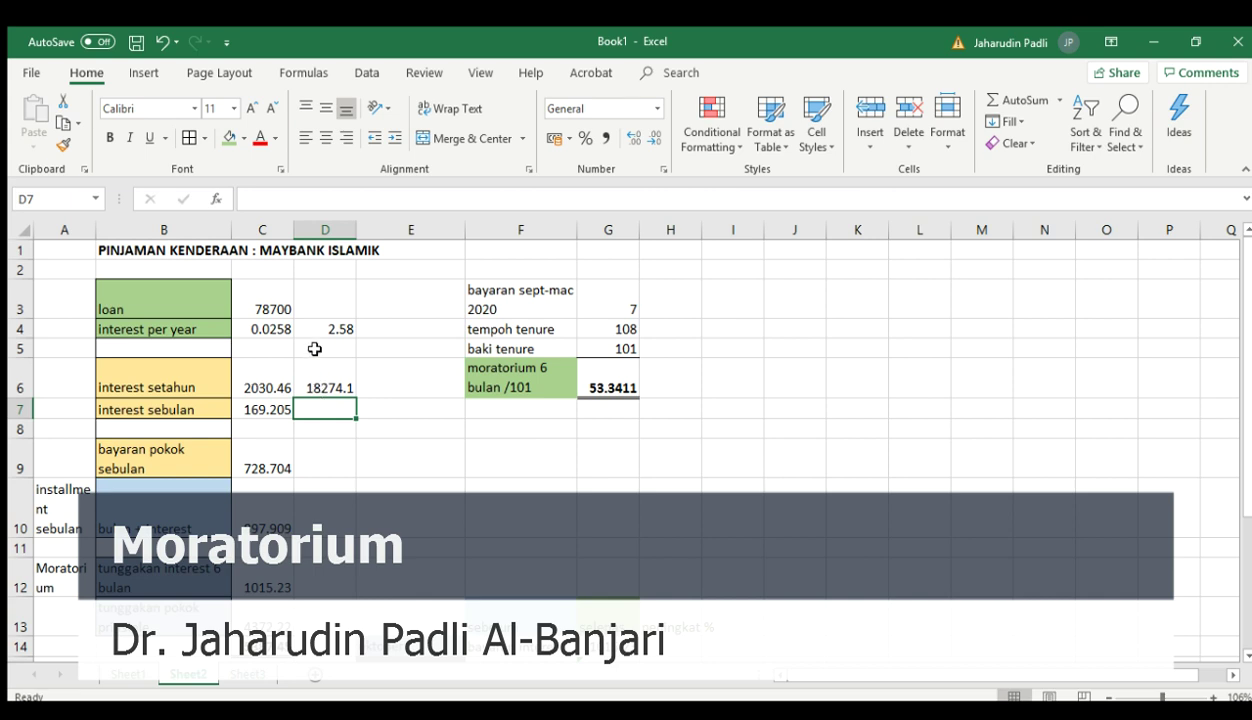
pyautogui.click(314, 371)
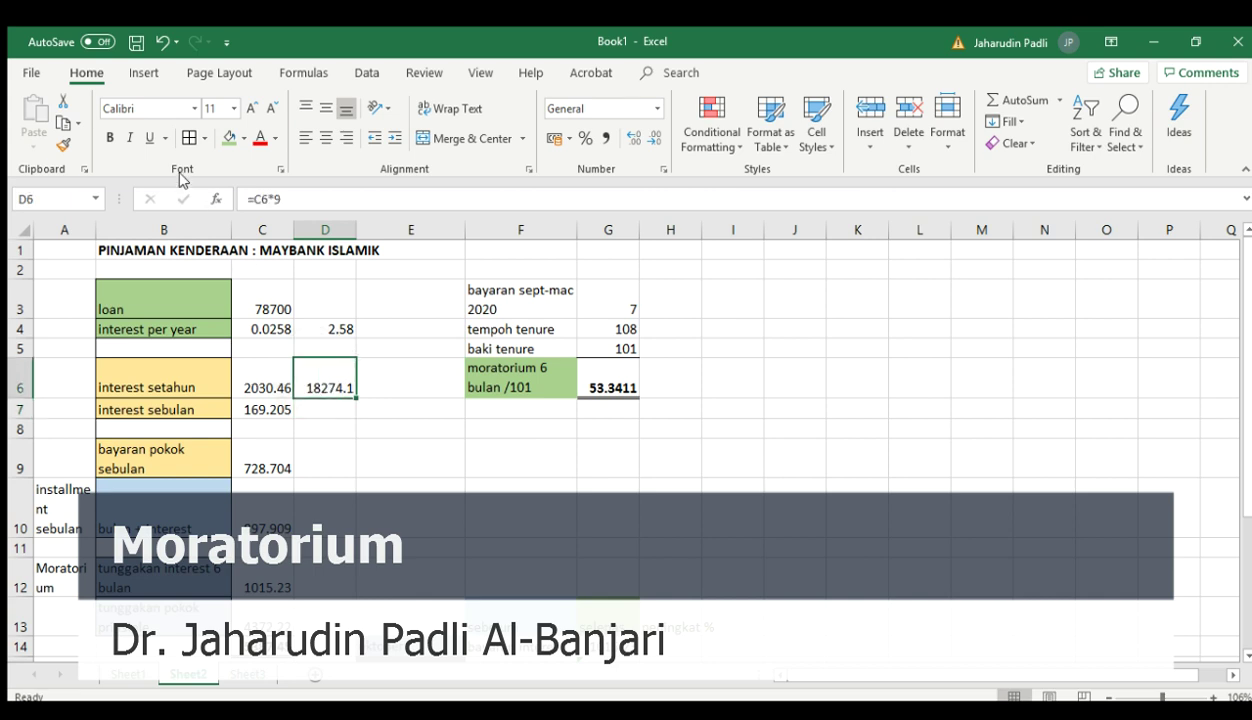
pyautogui.click(104, 131)
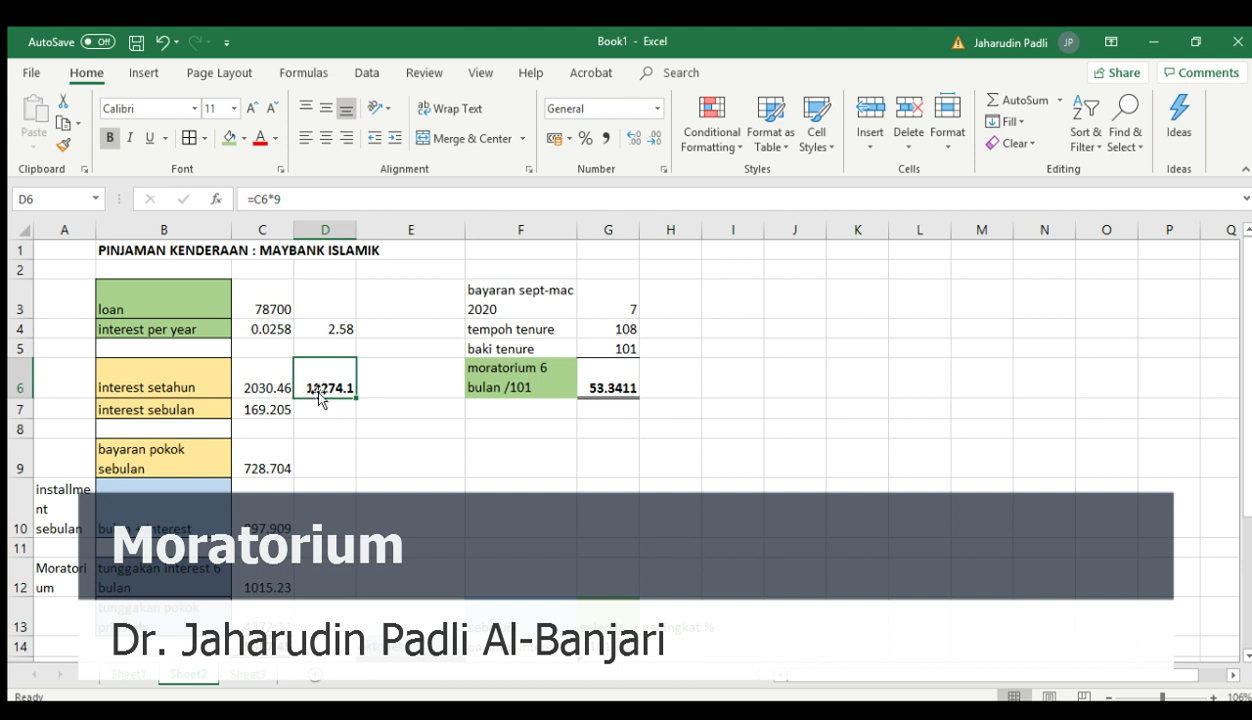
# Add the loan and the nine-year interest in E6 with the formula =C3+D6 and make the cell bold.
pyautogui.click(370, 378)
pyautogui.write('=')
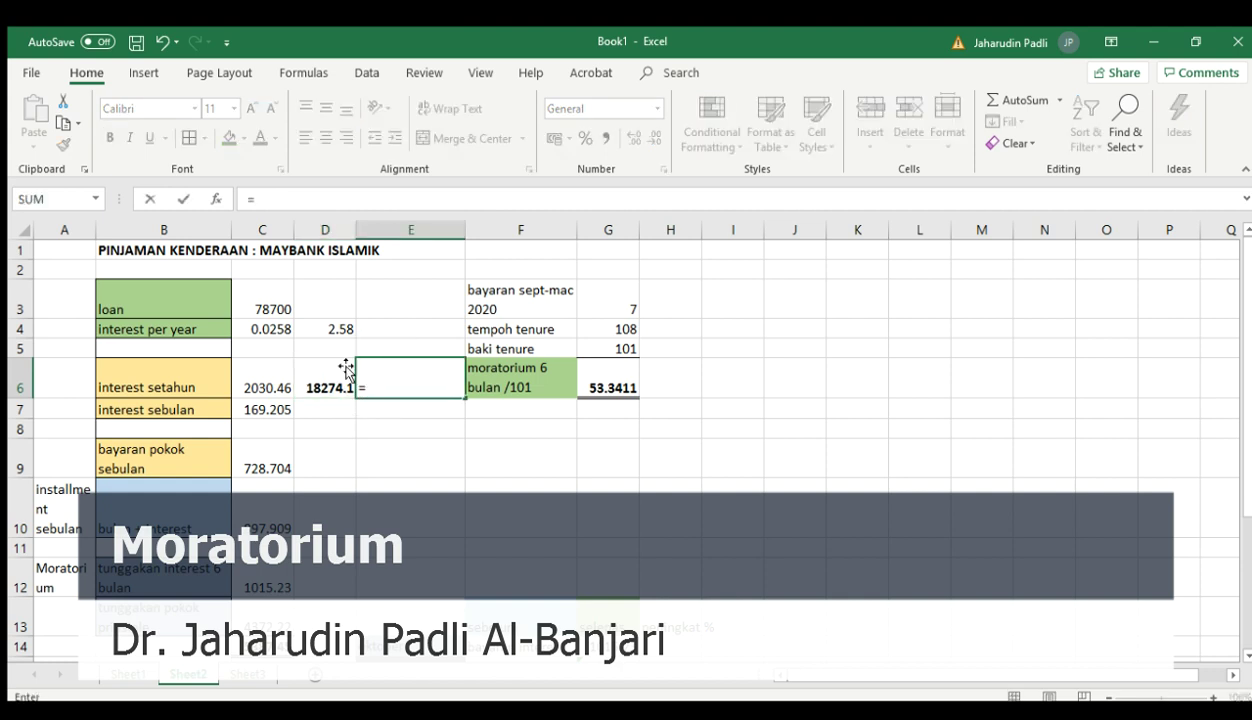
pyautogui.click(254, 297)
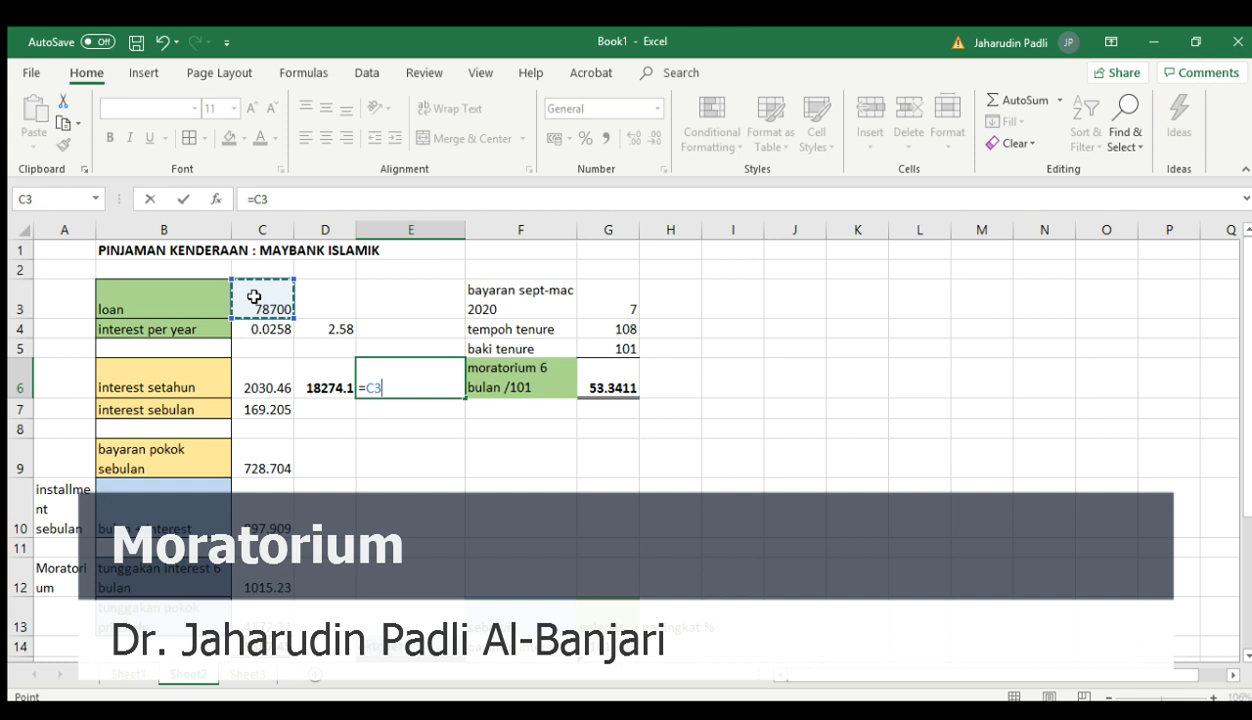
pyautogui.write('+')
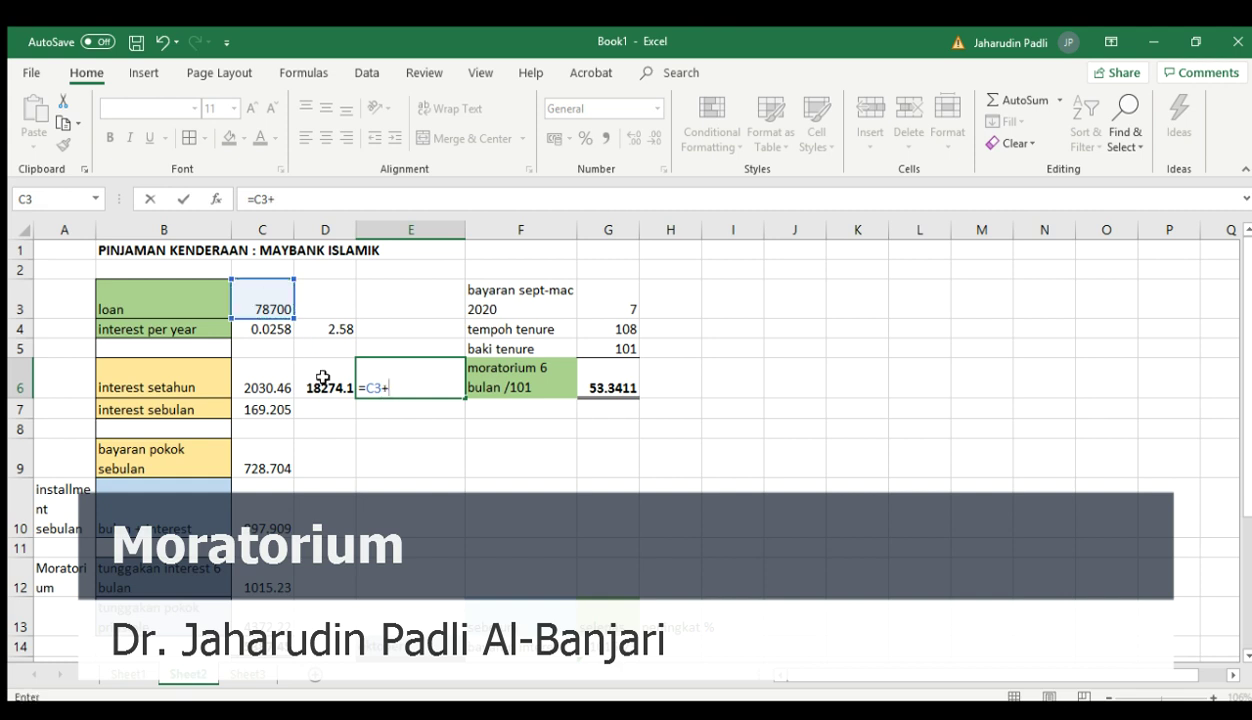
pyautogui.click(323, 380)
pyautogui.press('Return')
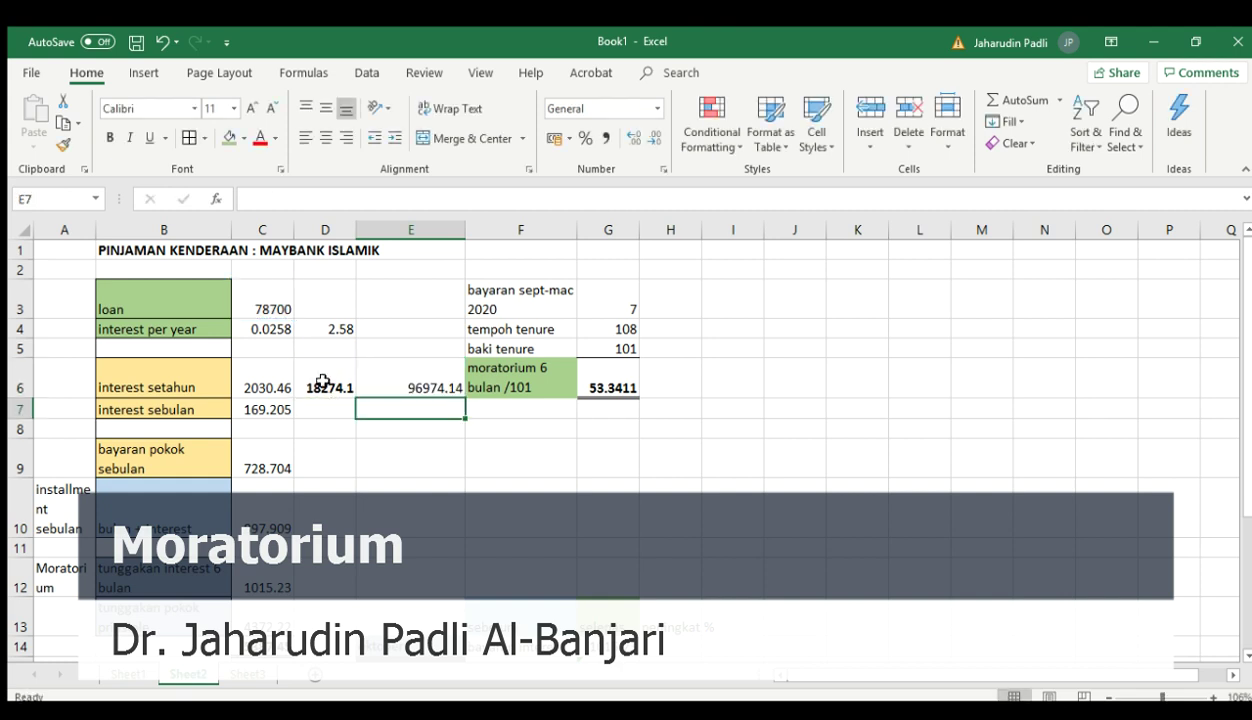
pyautogui.click(413, 381)
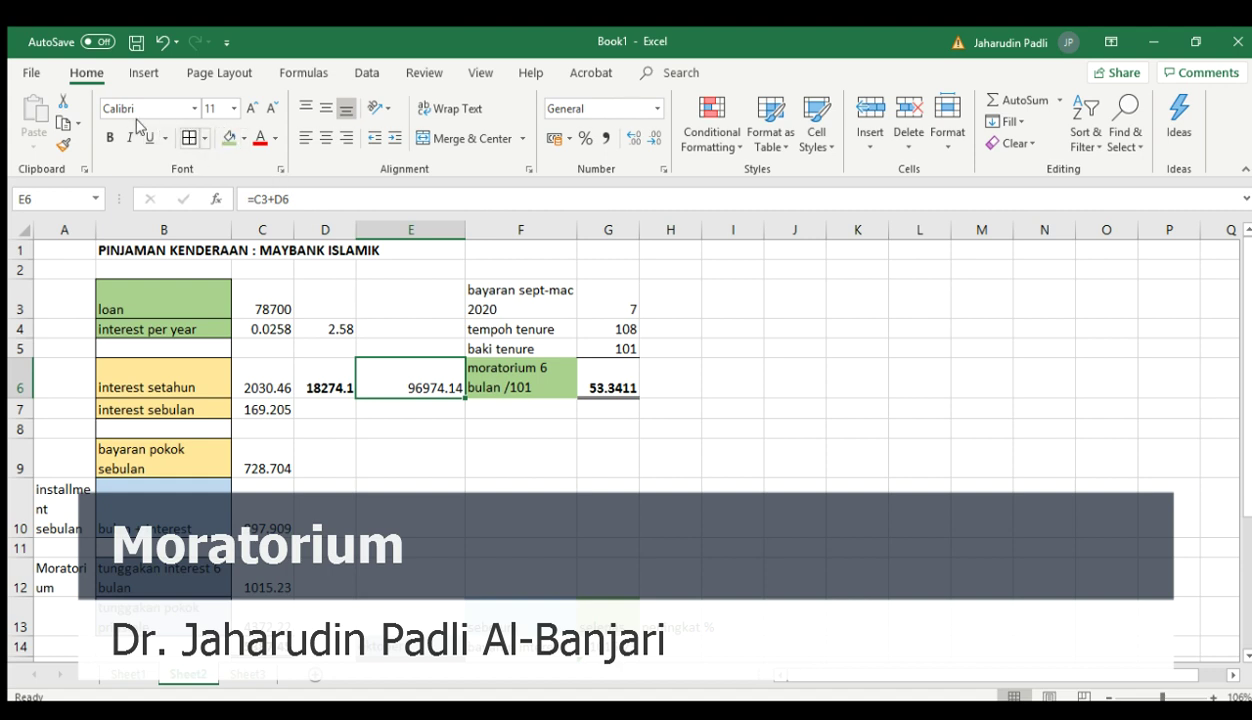
pyautogui.click(110, 137)
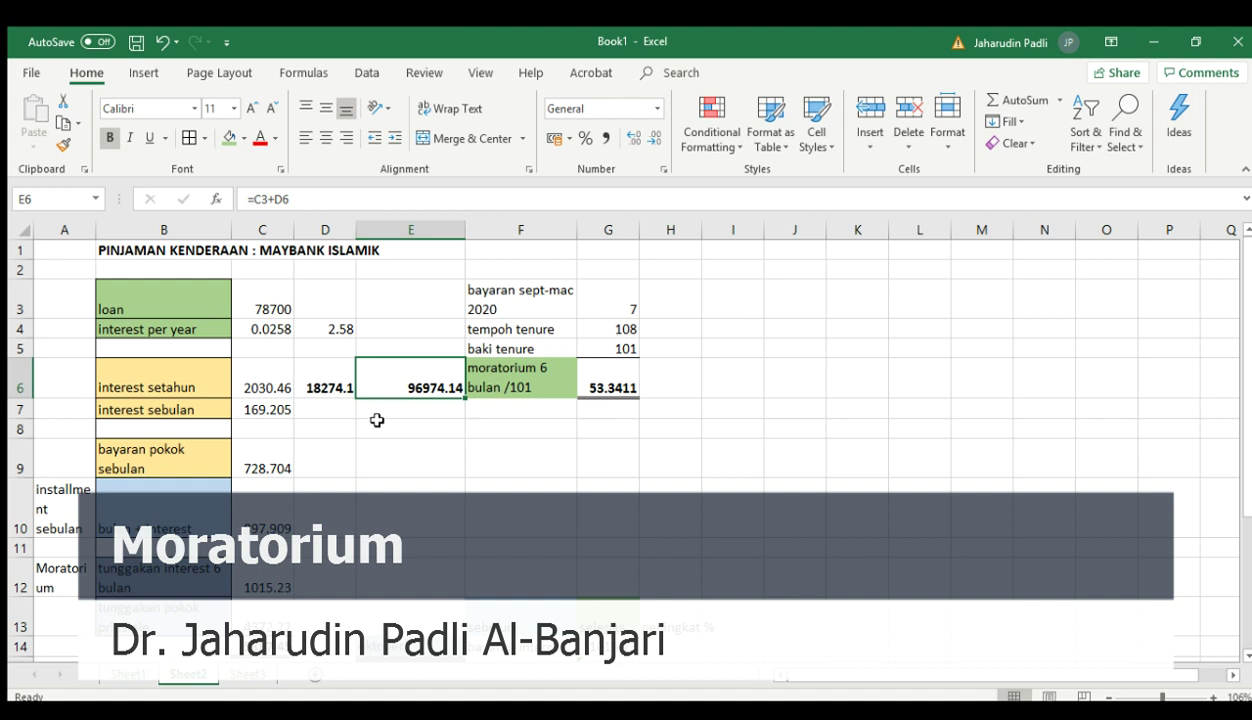
# Examine the formulas behind the monthly principal payment, the yearly interest, the total in E6 and the monthly interest.
pyautogui.click(264, 449)
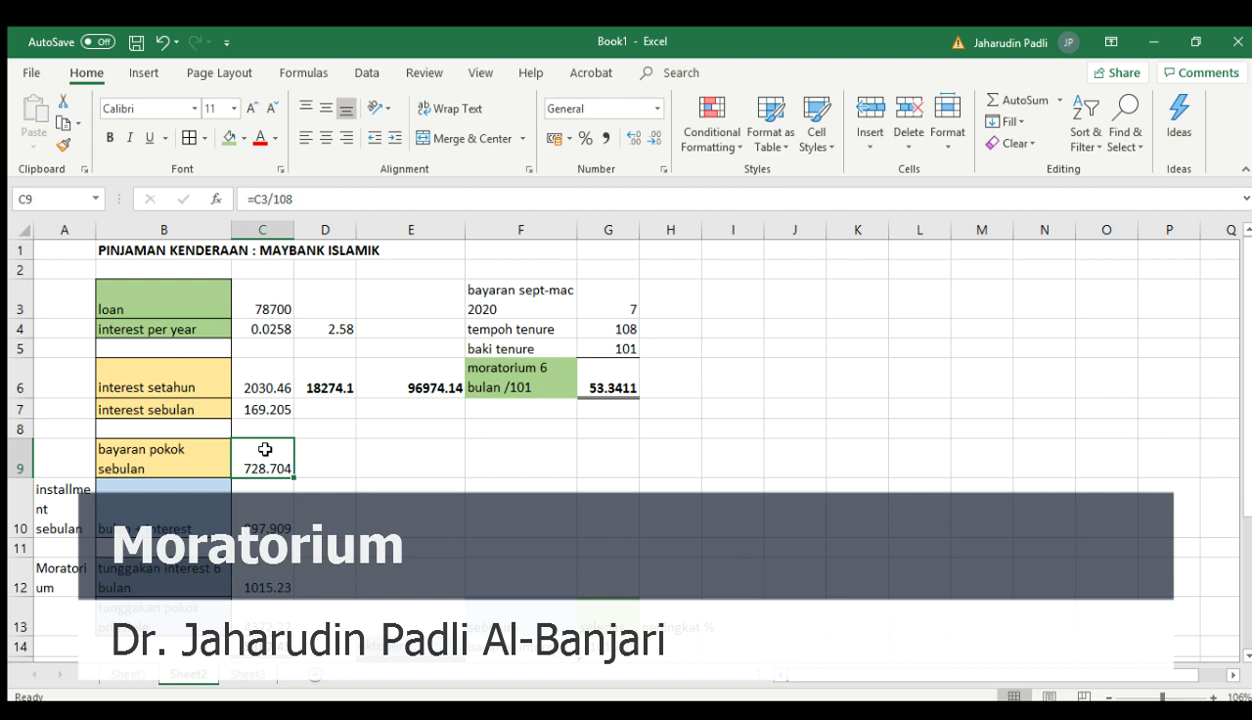
pyautogui.click(252, 378)
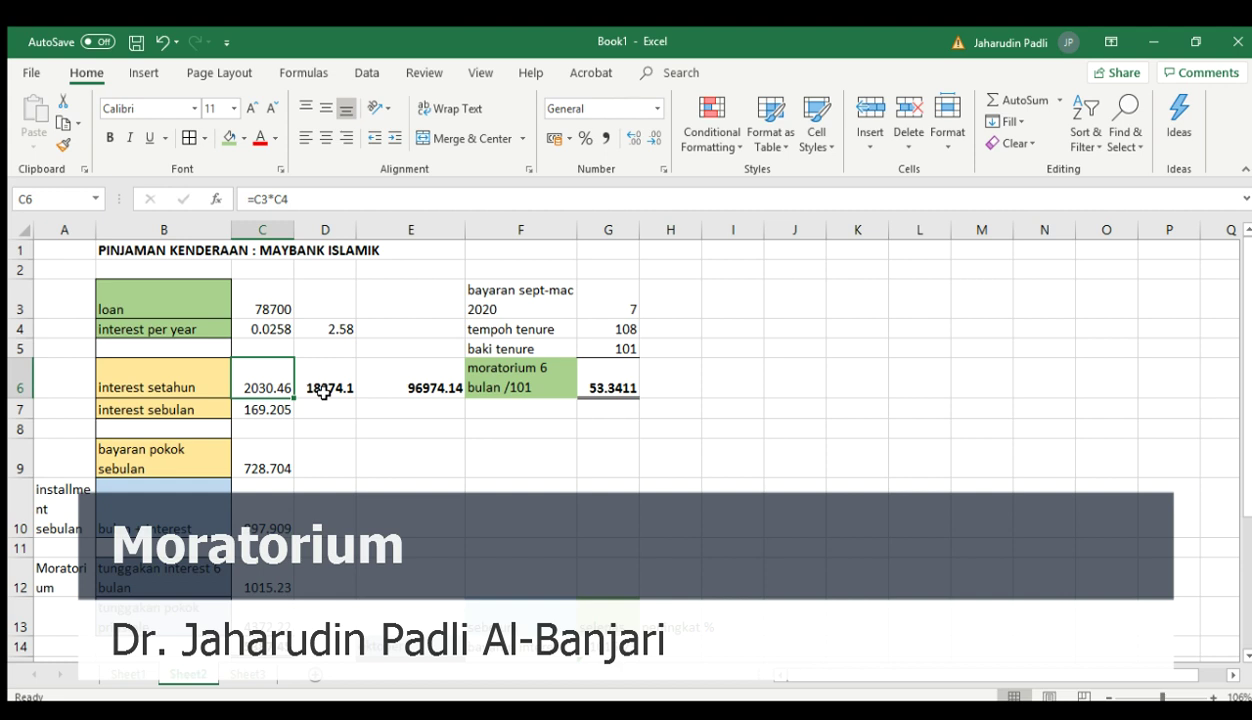
pyautogui.click(421, 381)
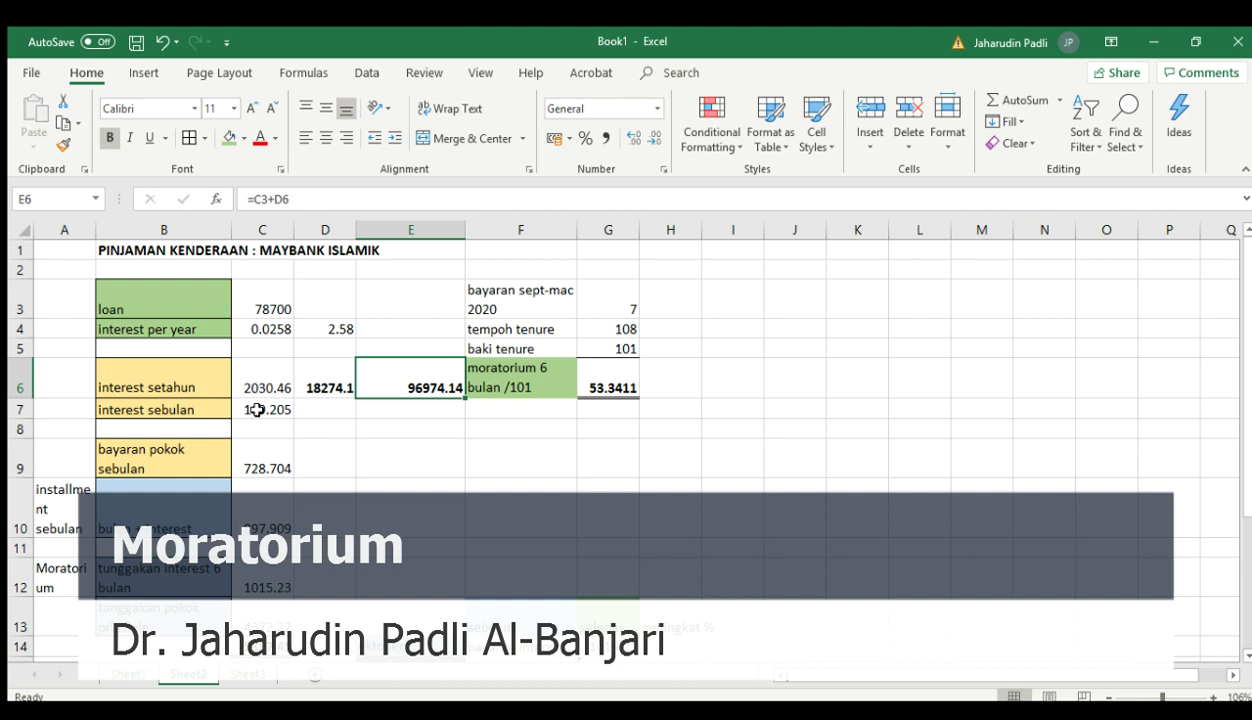
pyautogui.click(257, 408)
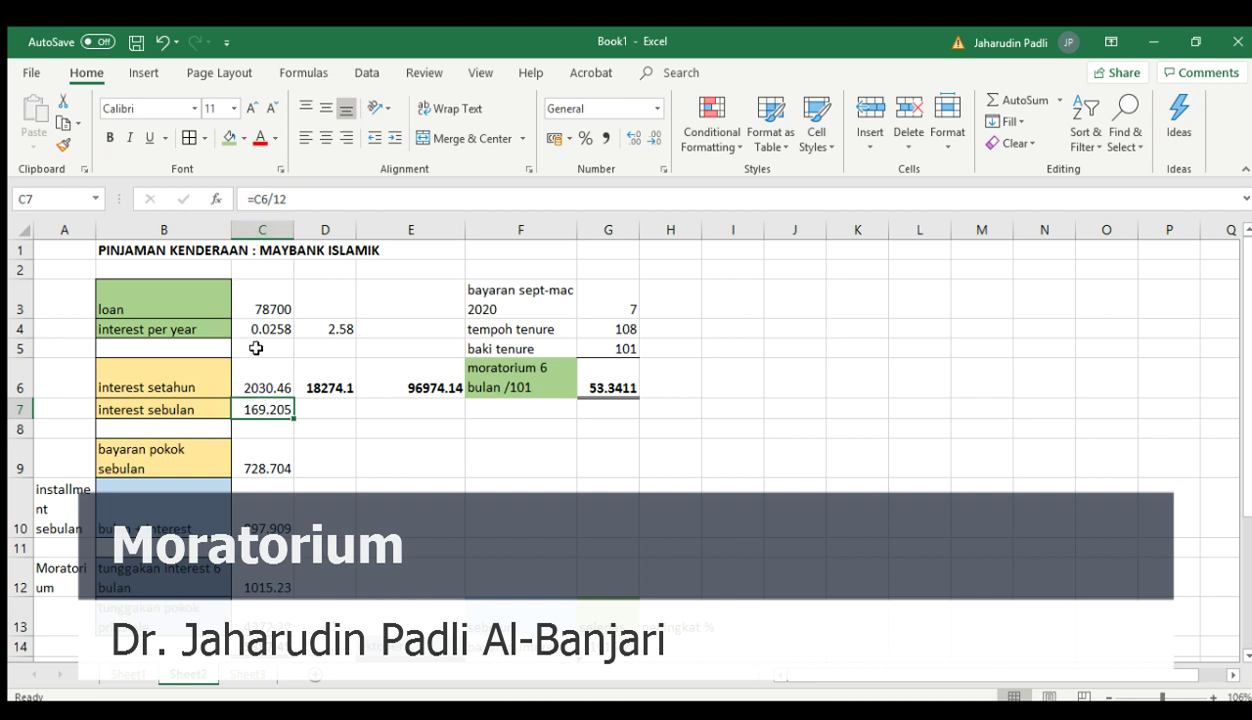
pyautogui.click(272, 419)
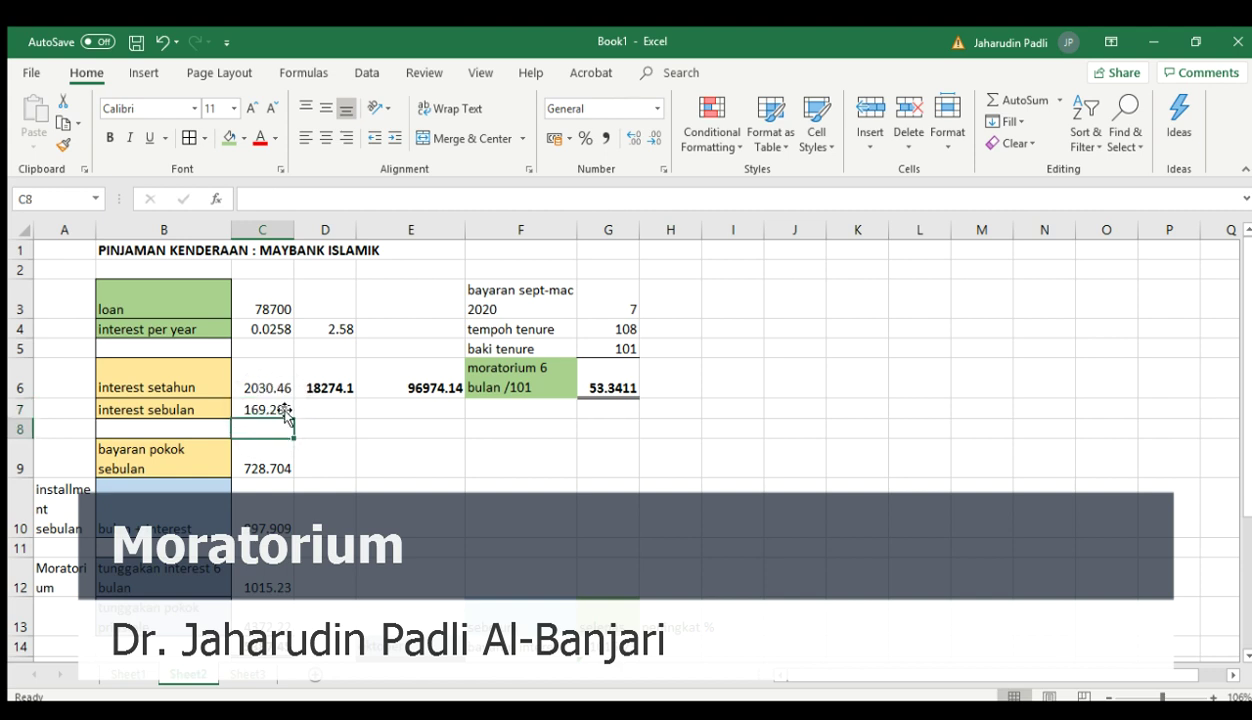
pyautogui.click(261, 412)
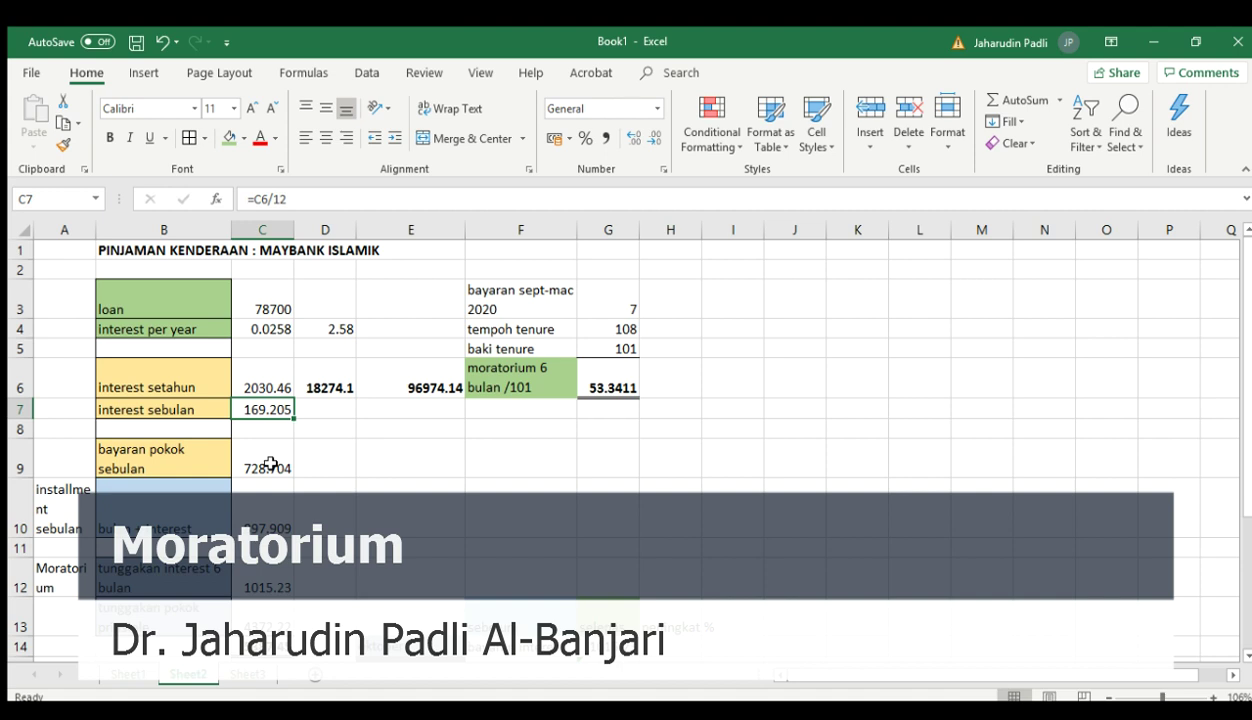
# Examine how the monthly principal payment in C9 derives from the loan amount, and check the monthly interest formula in C7.
pyautogui.click(260, 456)
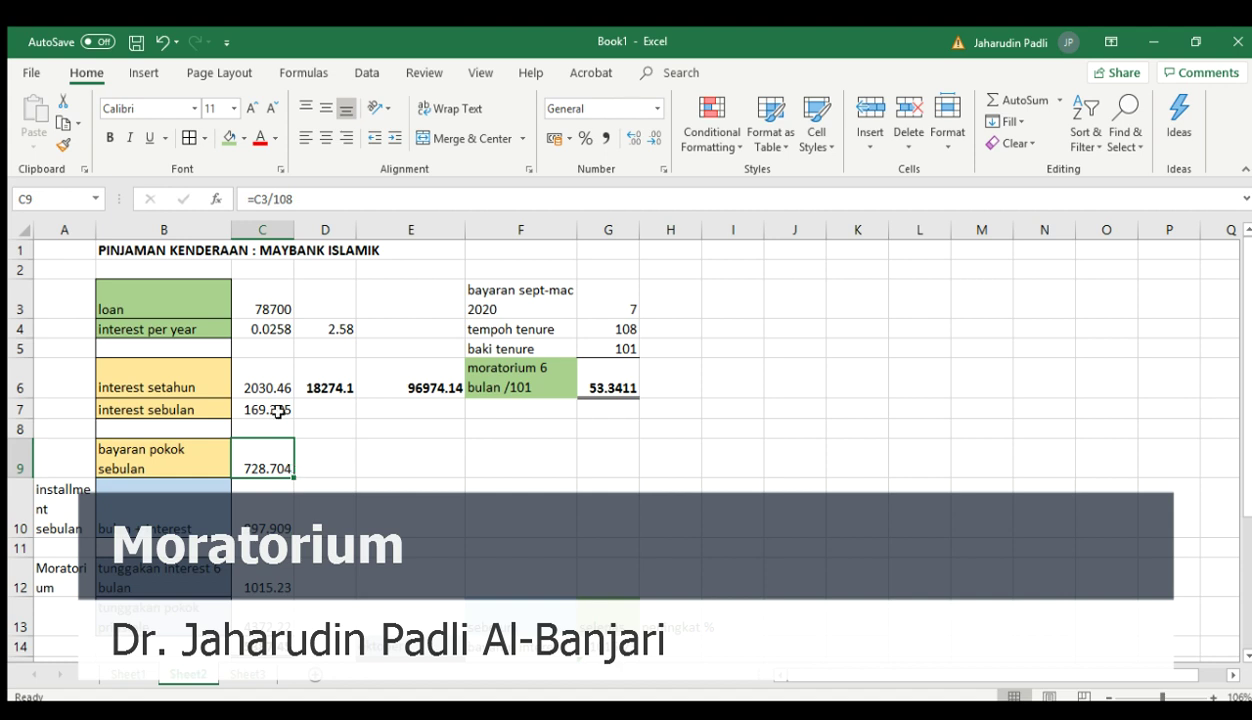
pyautogui.click(262, 298)
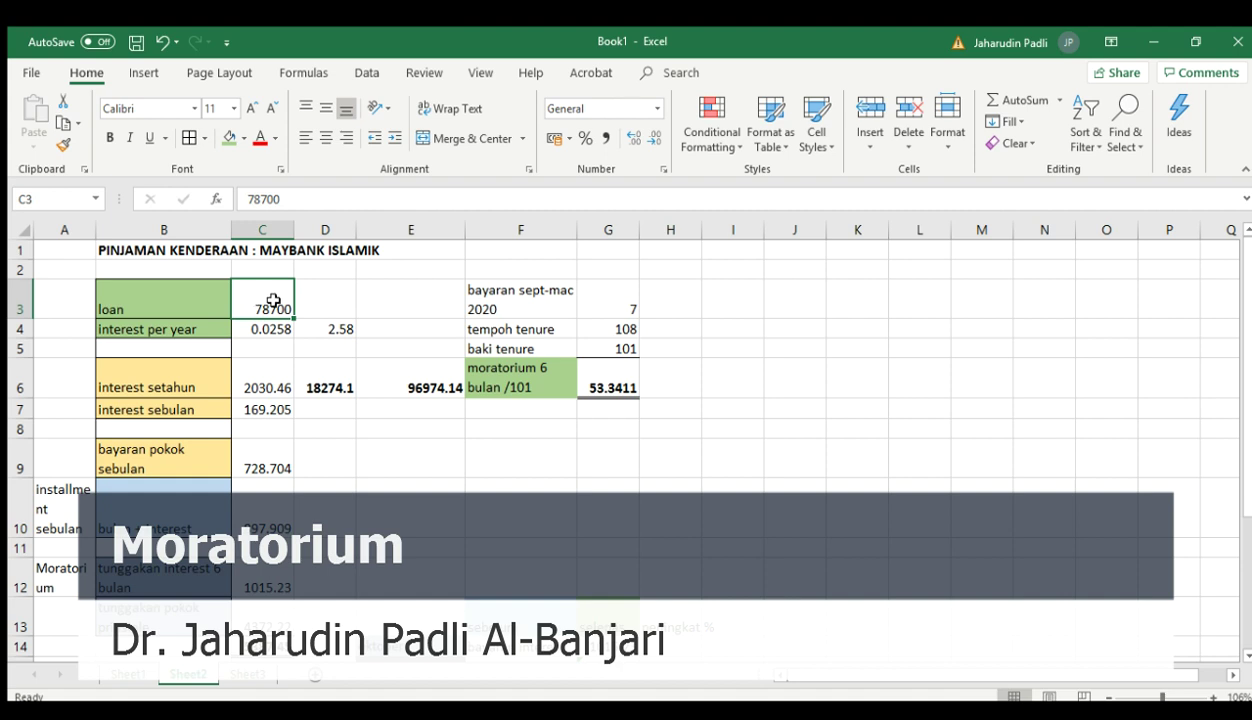
pyautogui.click(258, 462)
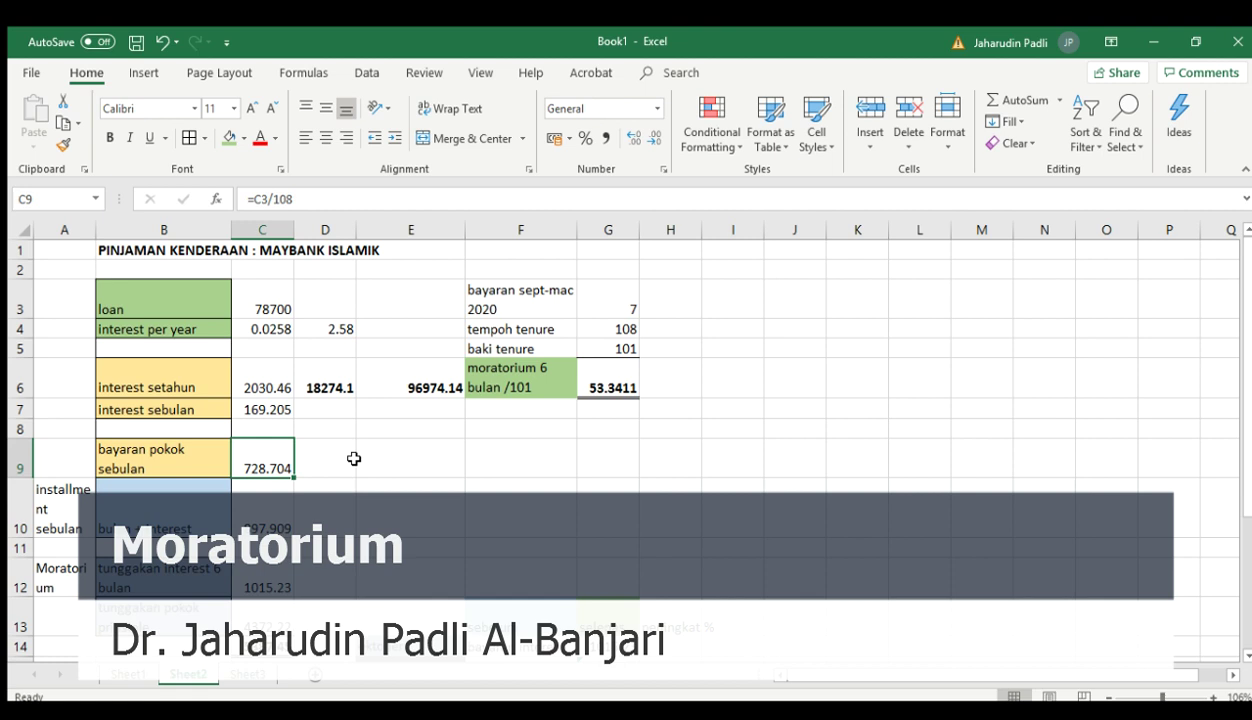
pyautogui.click(255, 405)
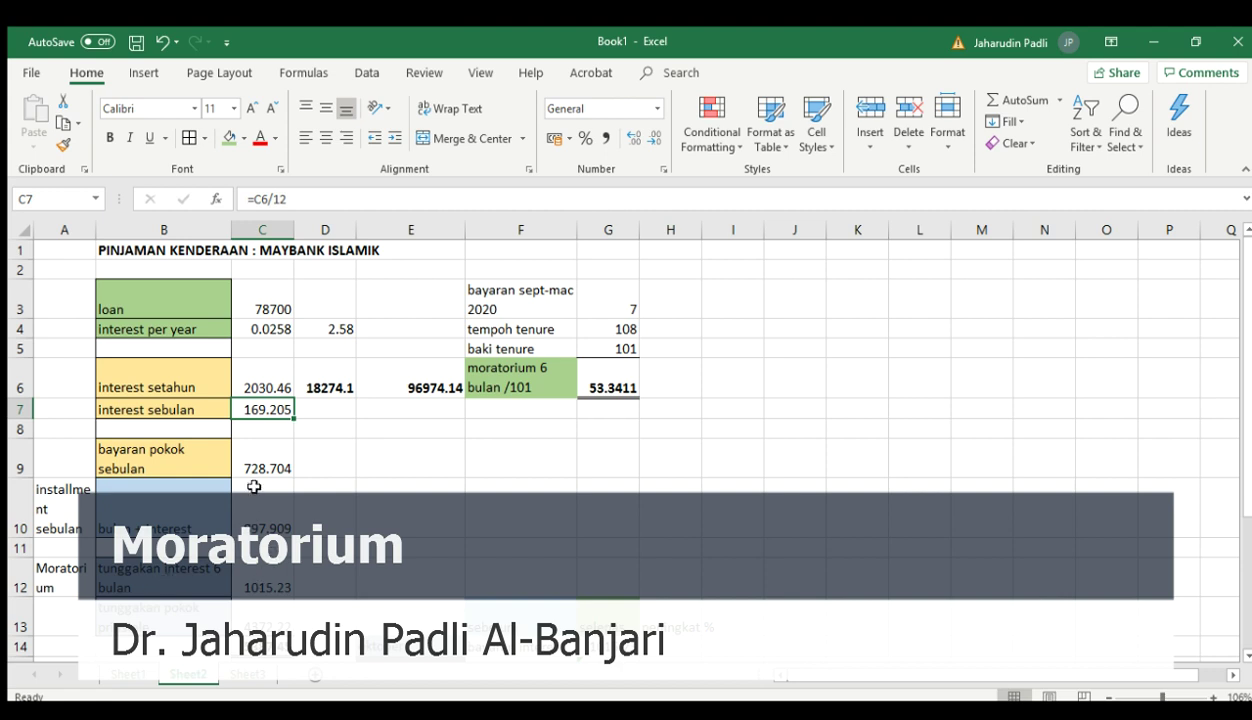
# Examine the formulas for the monthly instalment in C10 and the six-month interest arrears, principal arrears and their sum in C12:C14.
pyautogui.click(250, 574)
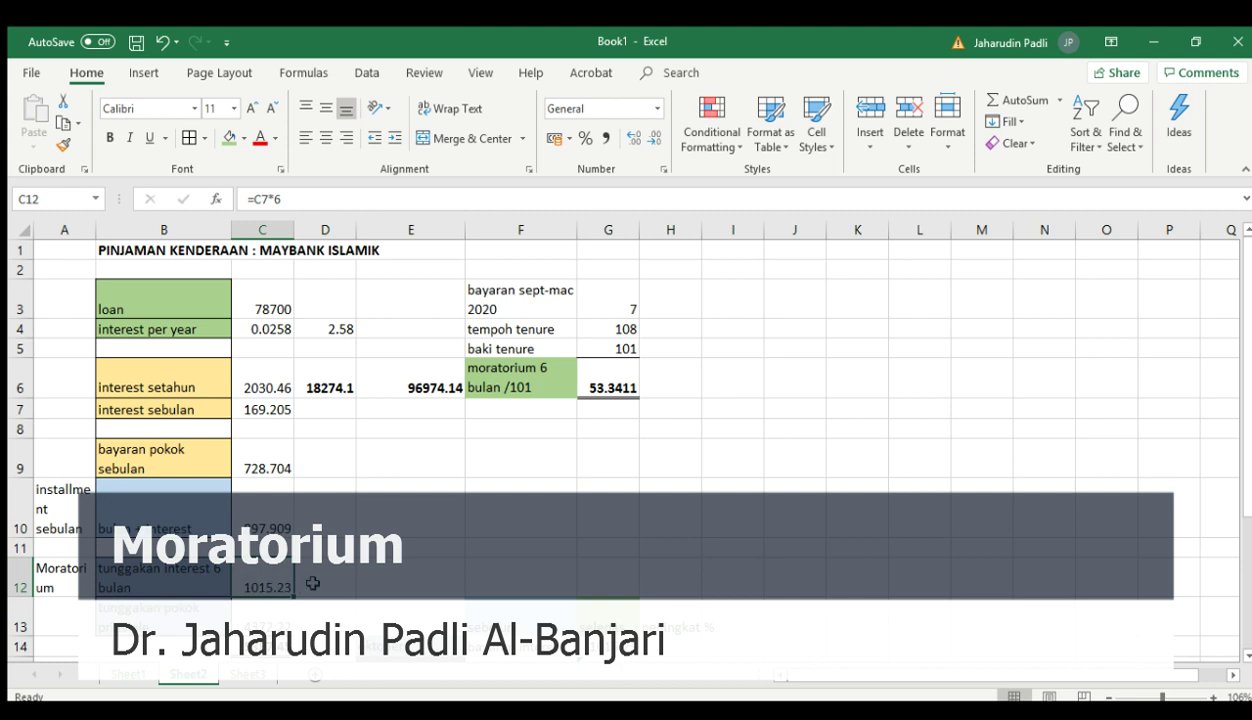
pyautogui.click(258, 507)
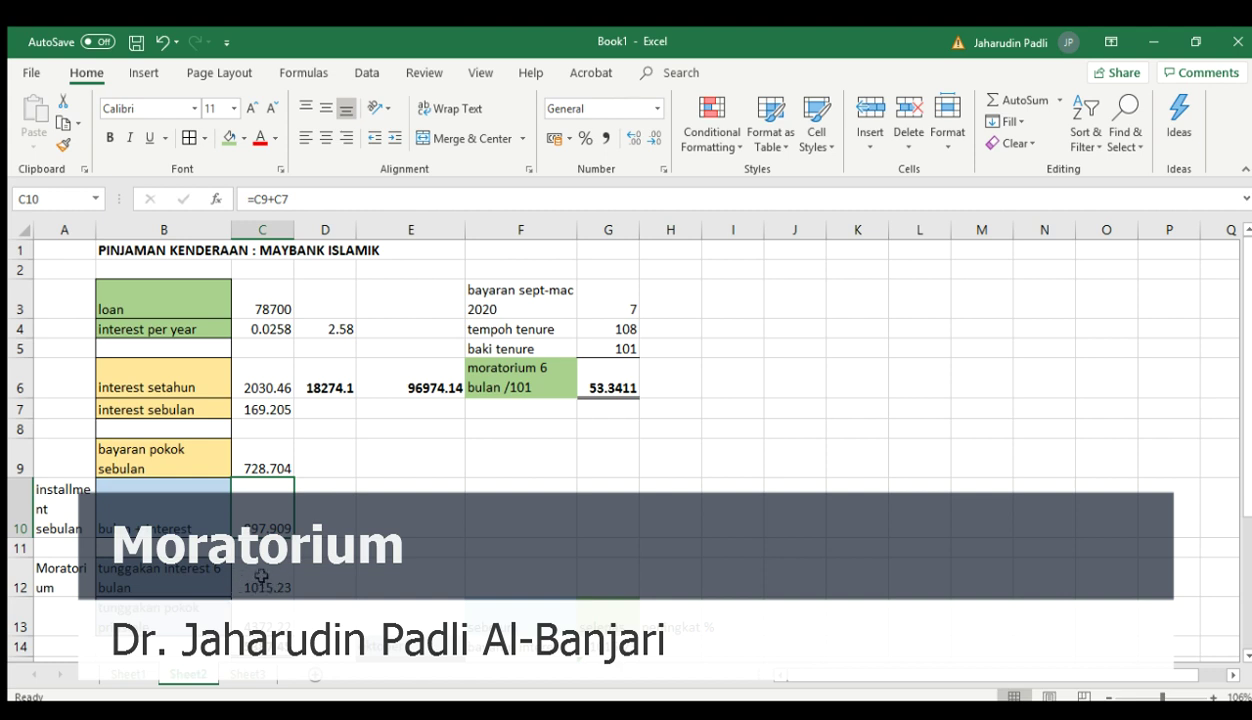
pyautogui.click(262, 578)
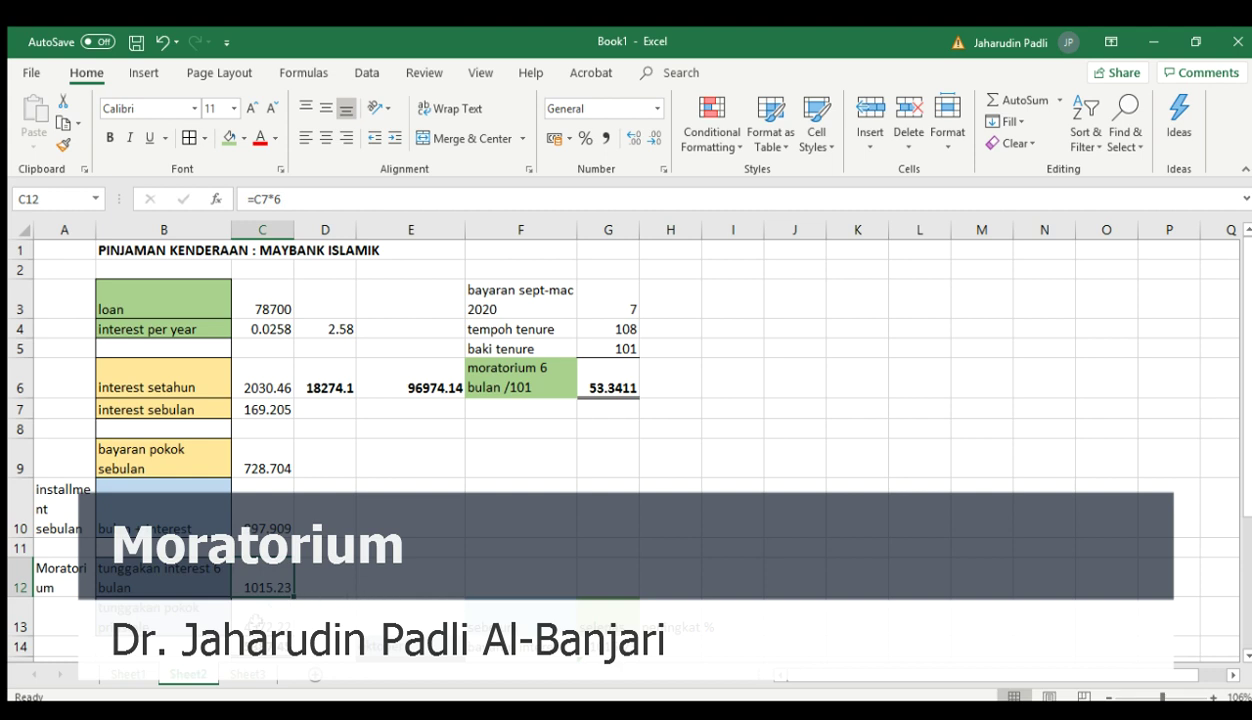
pyautogui.click(255, 624)
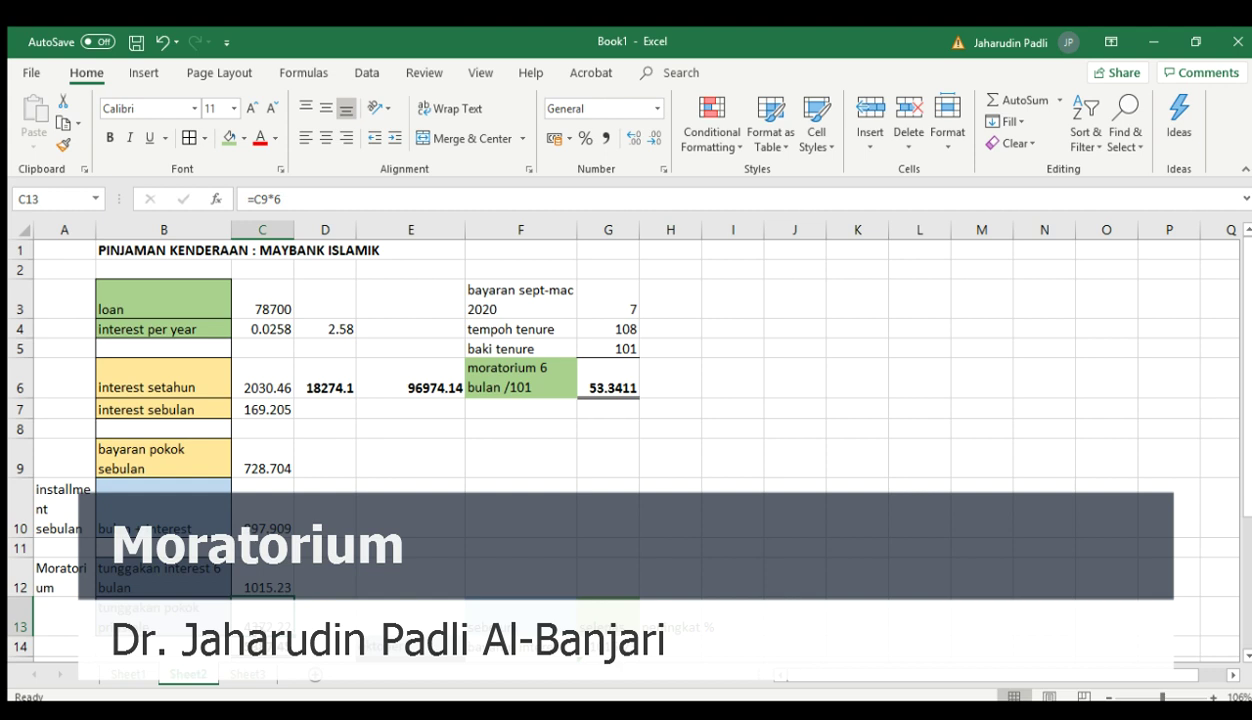
pyautogui.scroll(-15, 620, 440)
pyautogui.scroll(15, 620, 440)
pyautogui.scroll(-2, 1243, 650)
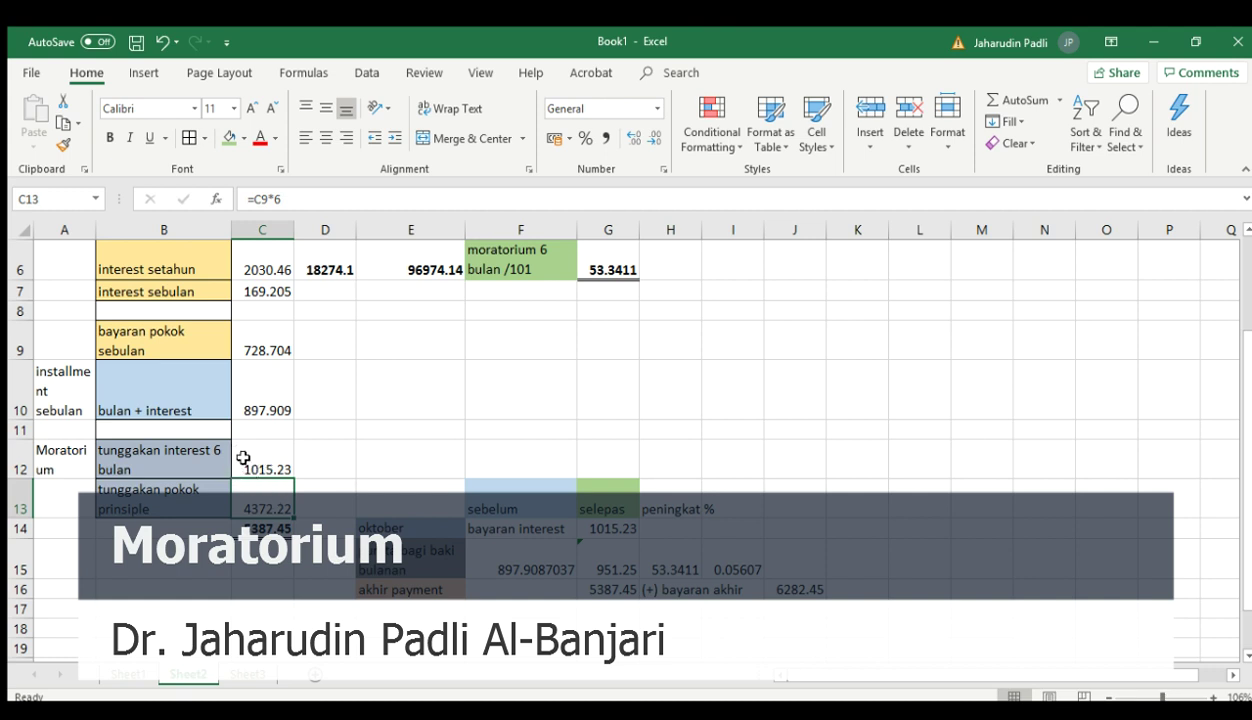
pyautogui.click(245, 456)
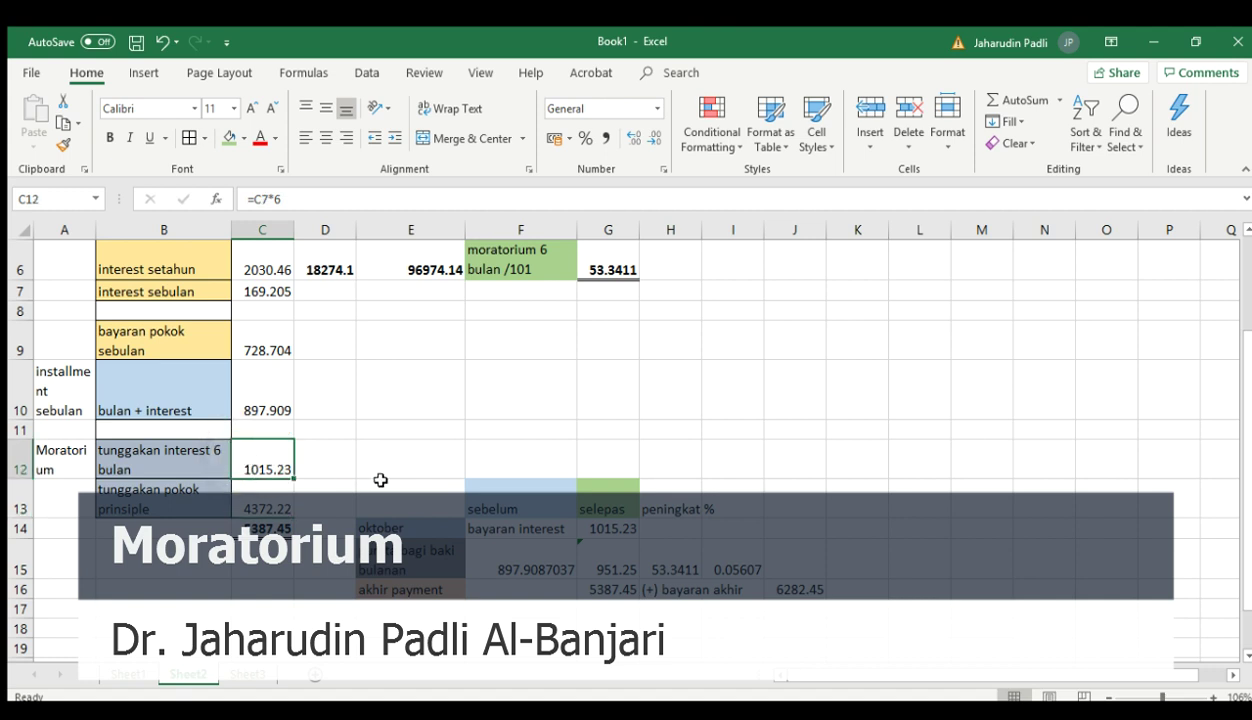
pyautogui.press('Down')
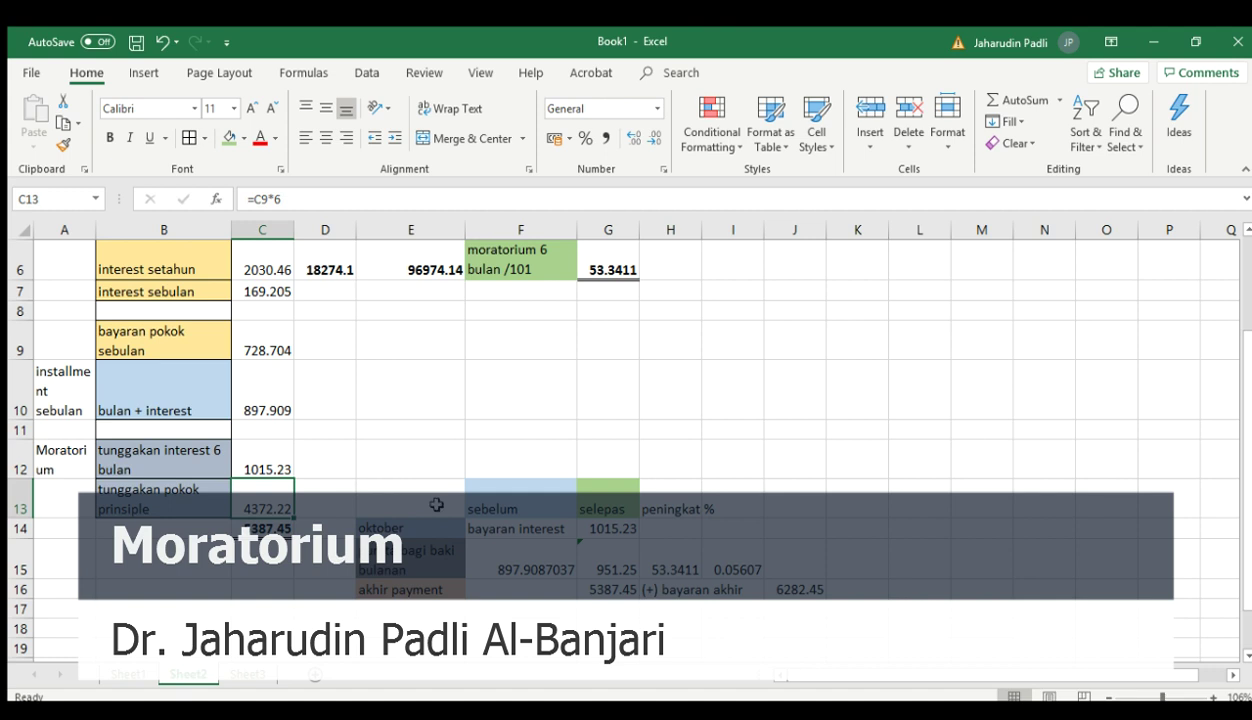
pyautogui.click(266, 527)
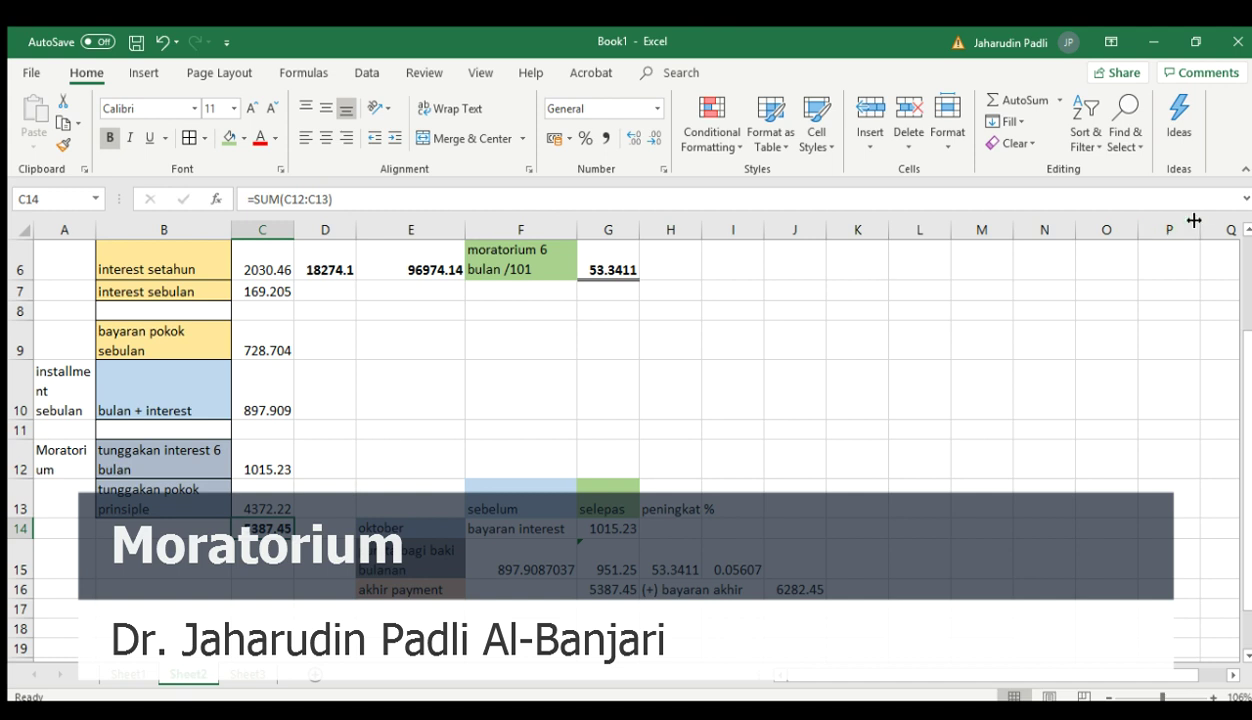
# Examine the payments made, tenure and remaining tenure in G3:G5, and how G6 spreads the C14 arrears over the remaining months.
pyautogui.click(1246, 231)
pyautogui.click(1246, 231)
pyautogui.click(1246, 231)
pyautogui.click(1246, 231)
pyautogui.click(1246, 231)
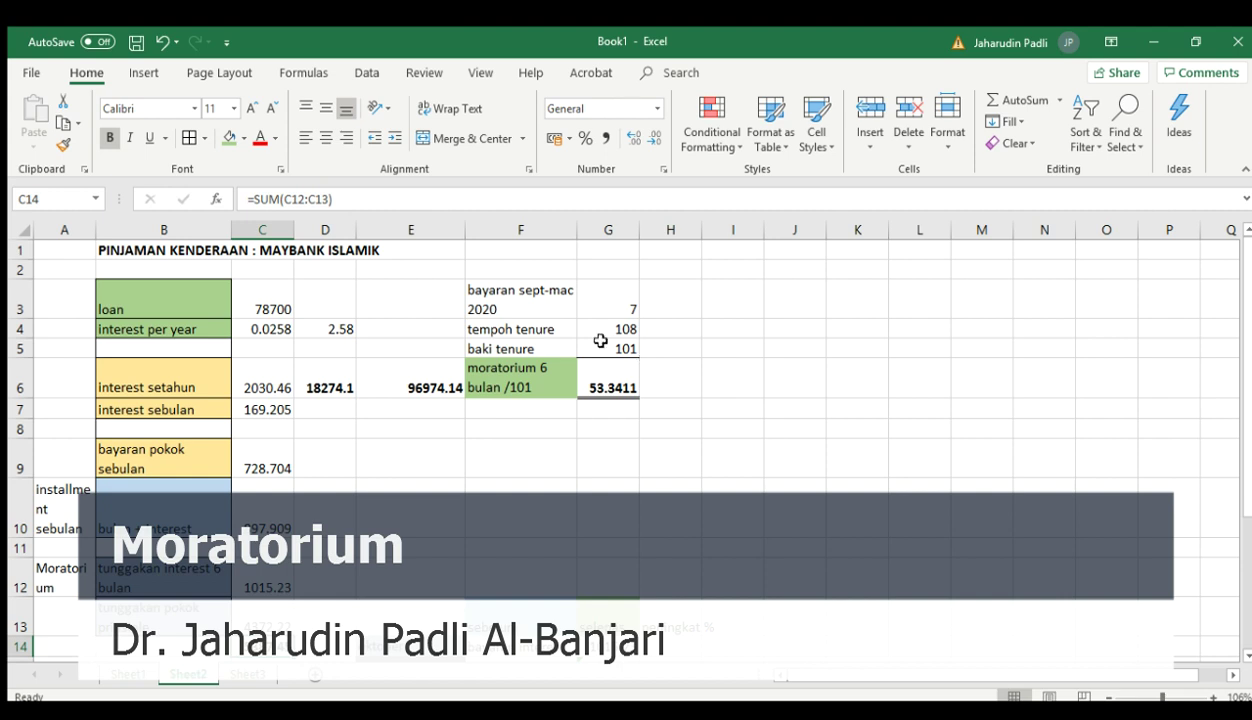
pyautogui.click(522, 300)
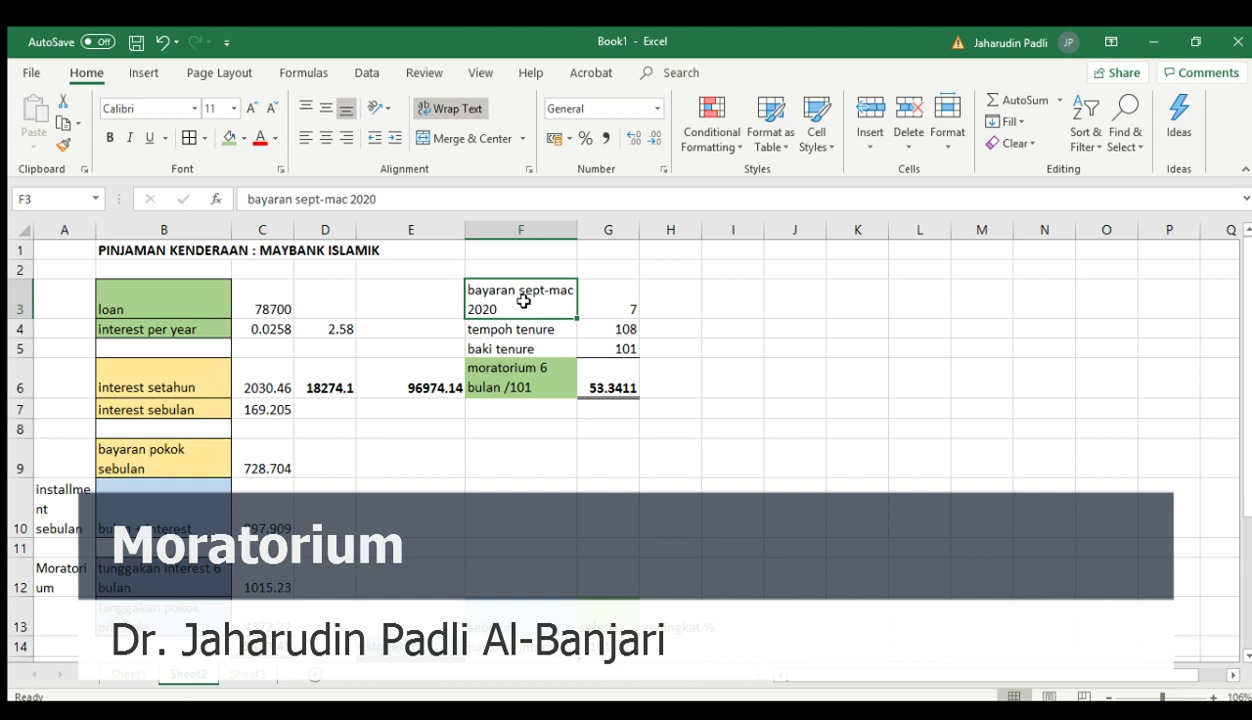
pyautogui.click(610, 299)
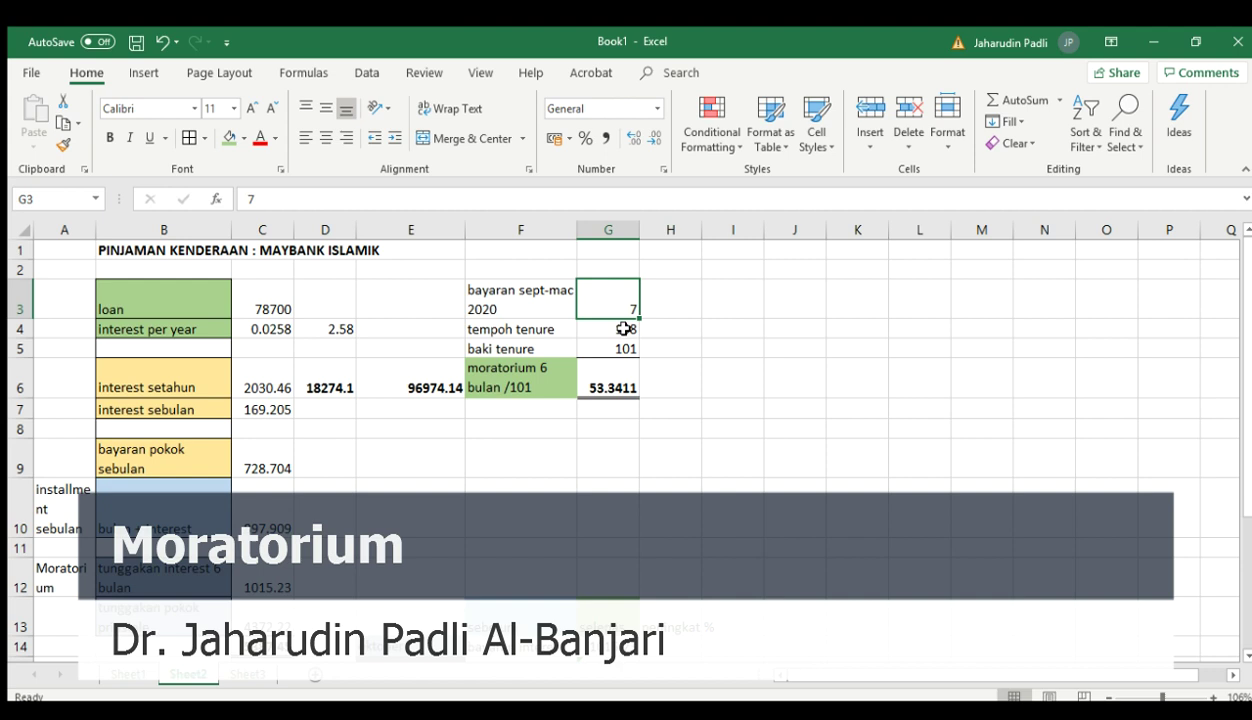
pyautogui.click(608, 327)
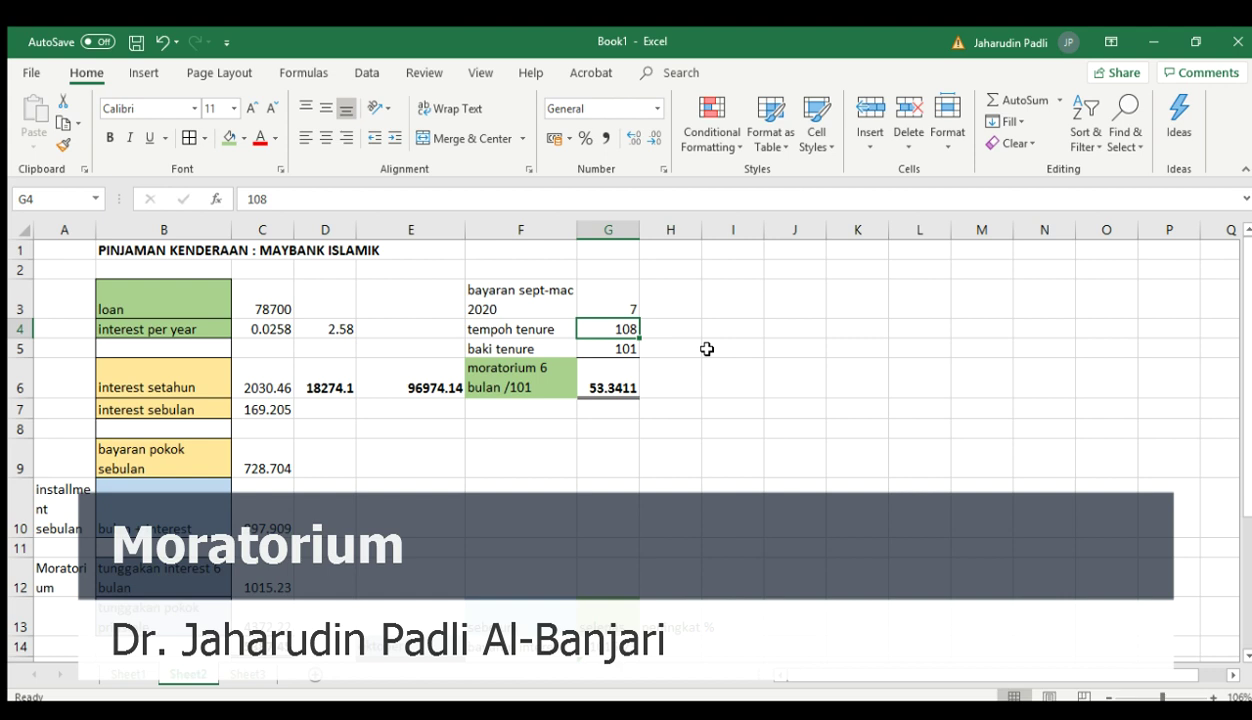
pyautogui.click(603, 344)
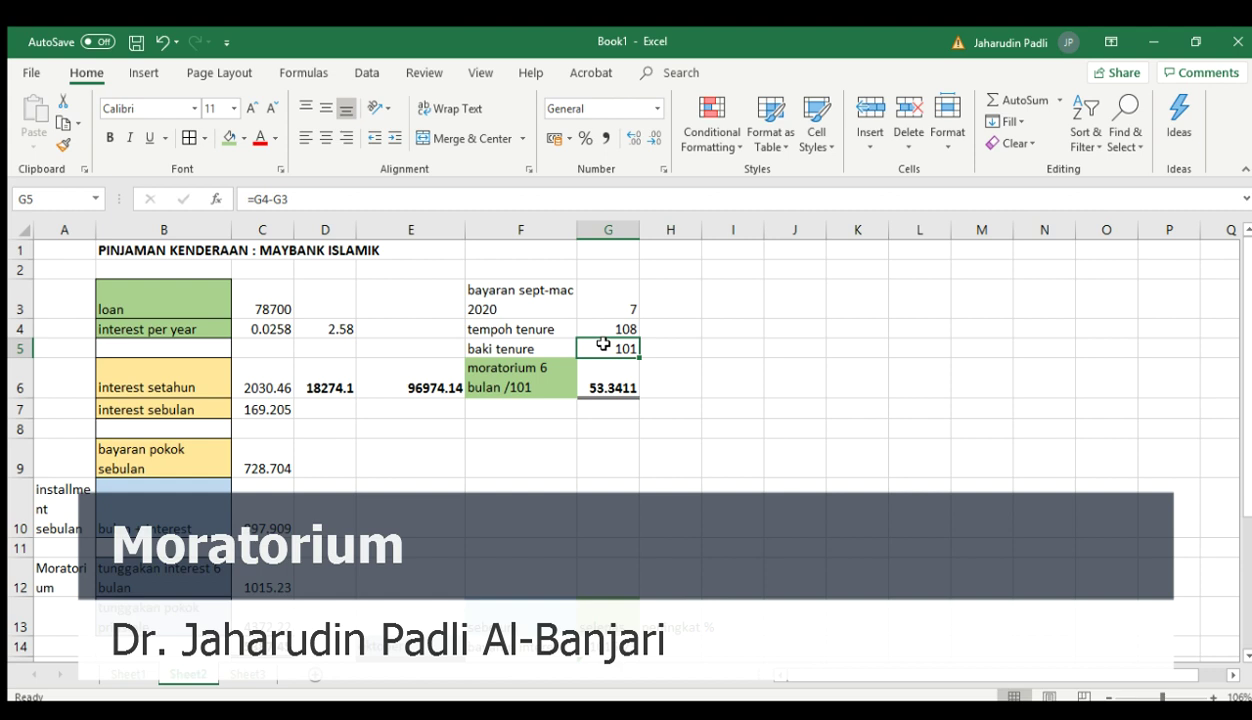
pyautogui.click(593, 376)
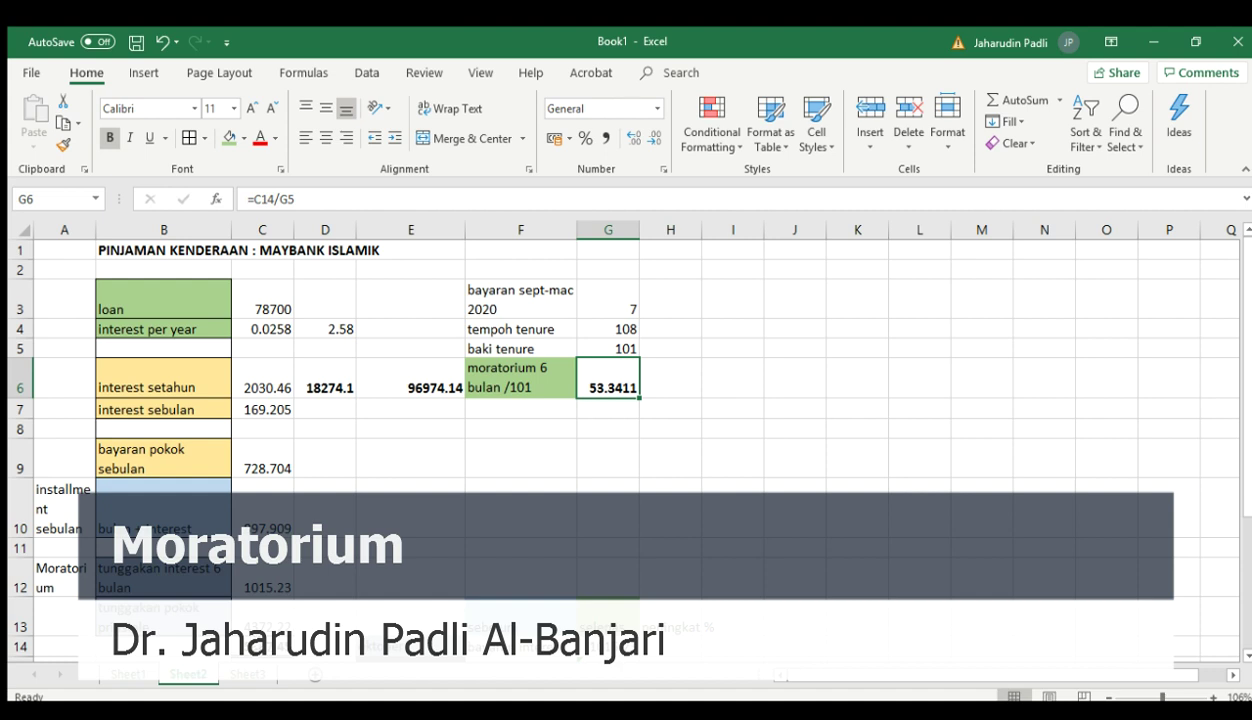
pyautogui.click(262, 646)
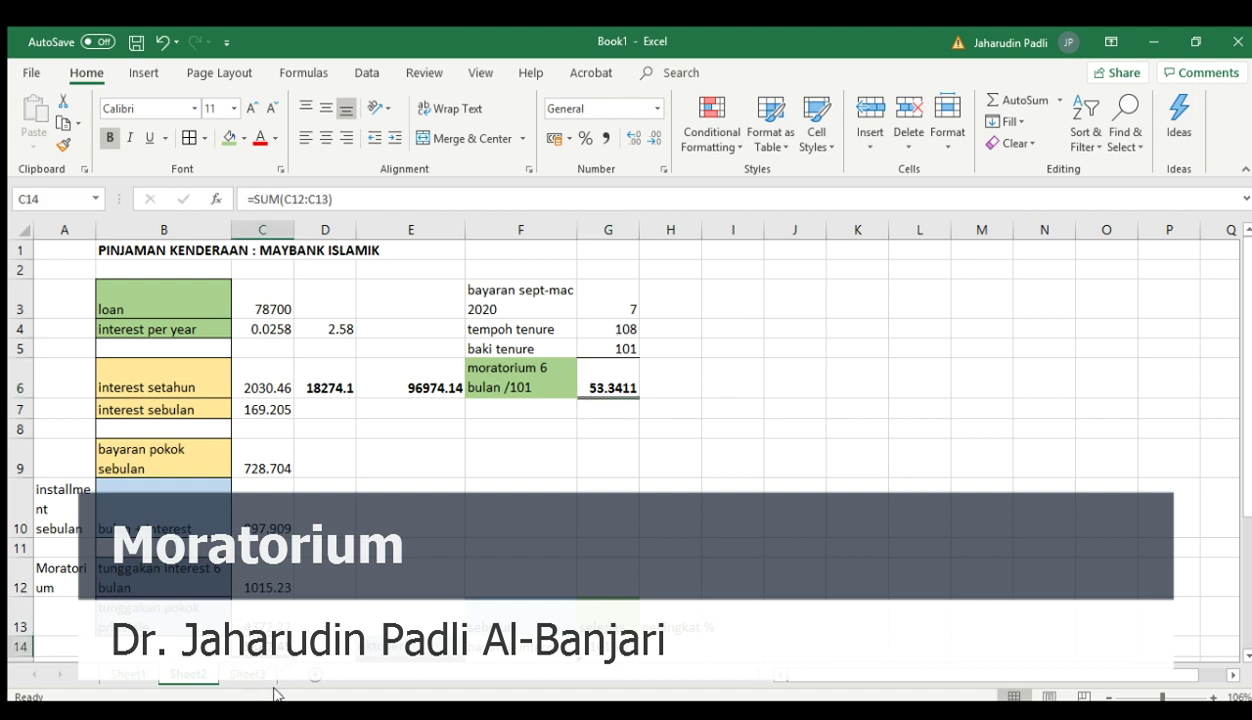
pyautogui.click(595, 372)
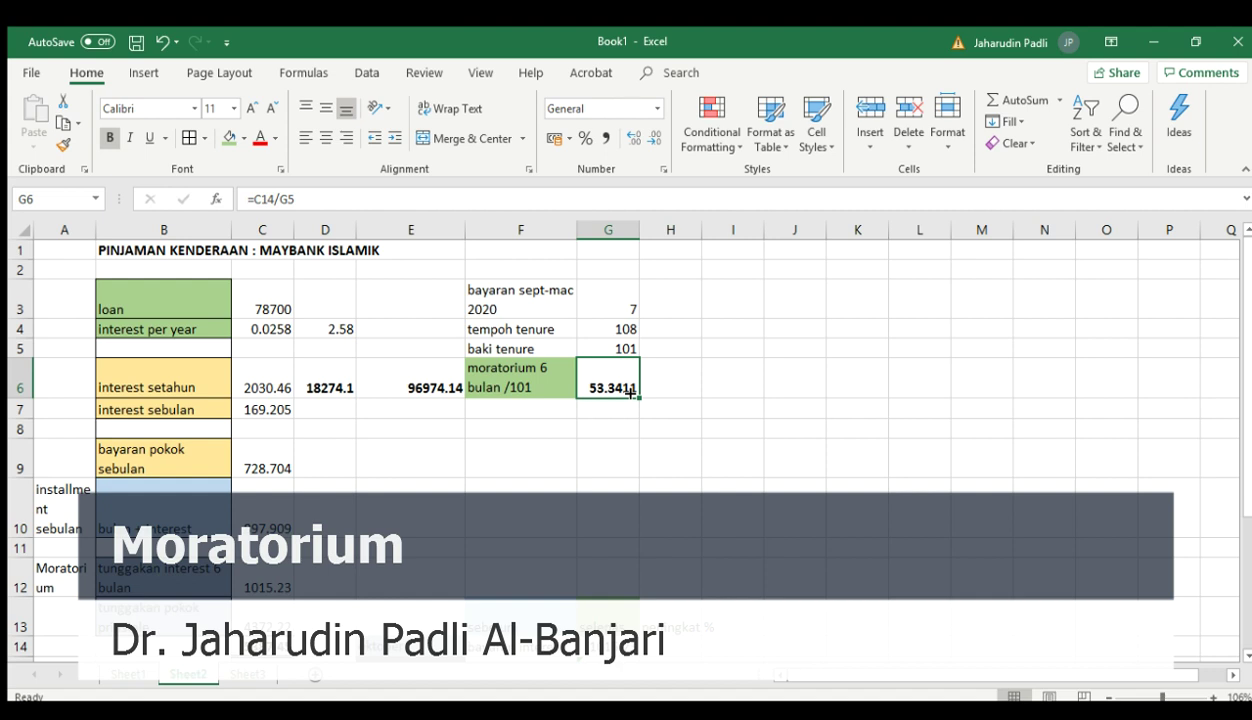
# Examine the after-moratorium final payment formula in G16, in the akhir payment row of the before-and-after comparison table.
pyautogui.press('Down')
pyautogui.press('Down')
pyautogui.press('Down')
pyautogui.press('Down')
pyautogui.press('Down')
pyautogui.press('Down')
pyautogui.press('Down')
pyautogui.press('Down')
pyautogui.press('Down')
pyautogui.press('Down')
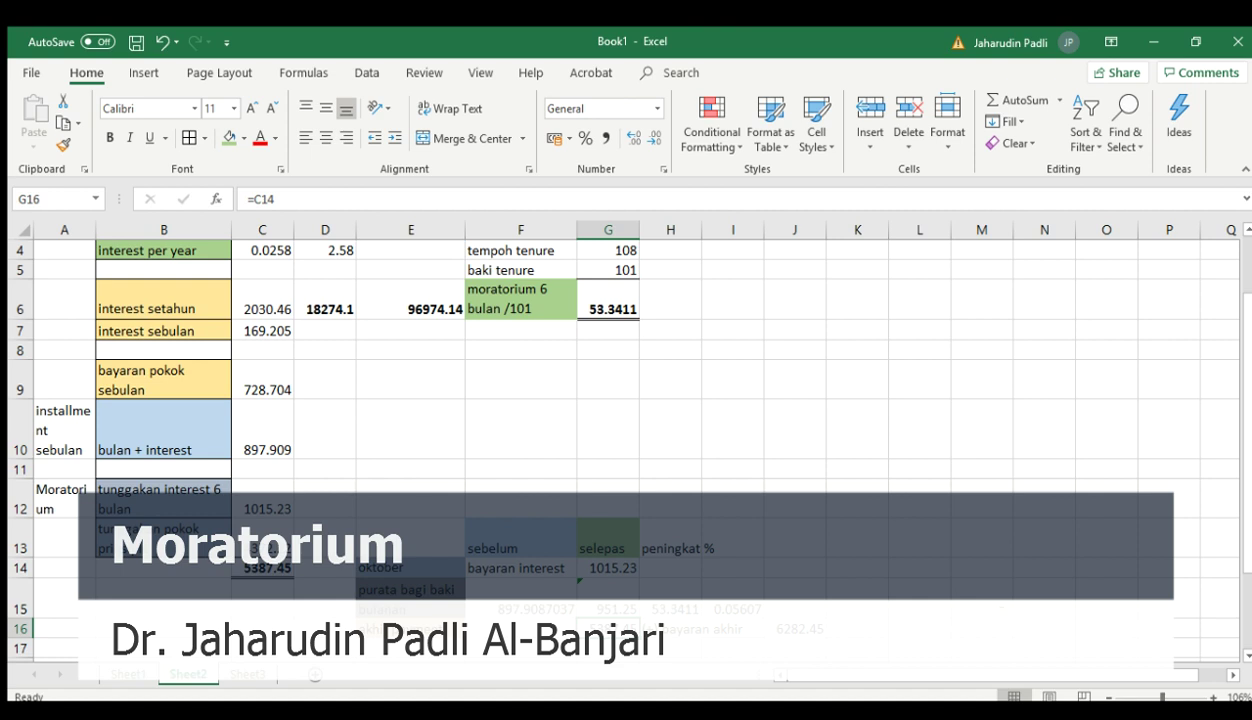
pyautogui.click(1183, 214)
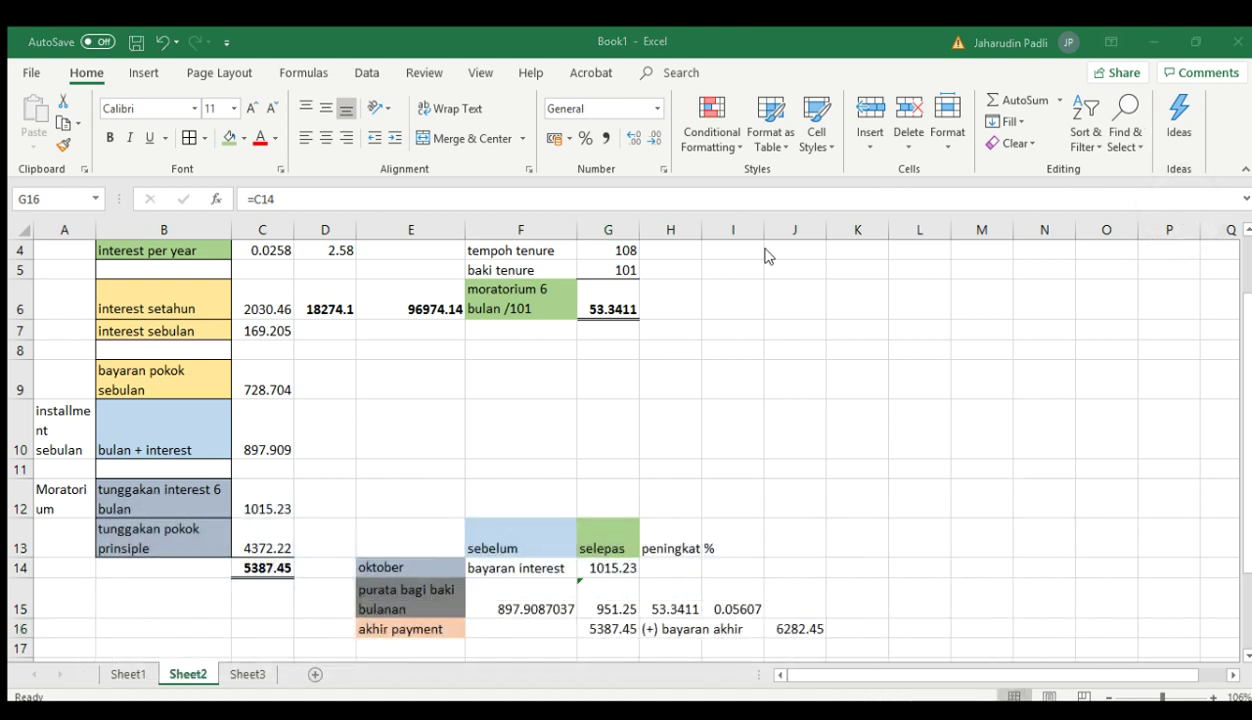
pyautogui.click(371, 376)
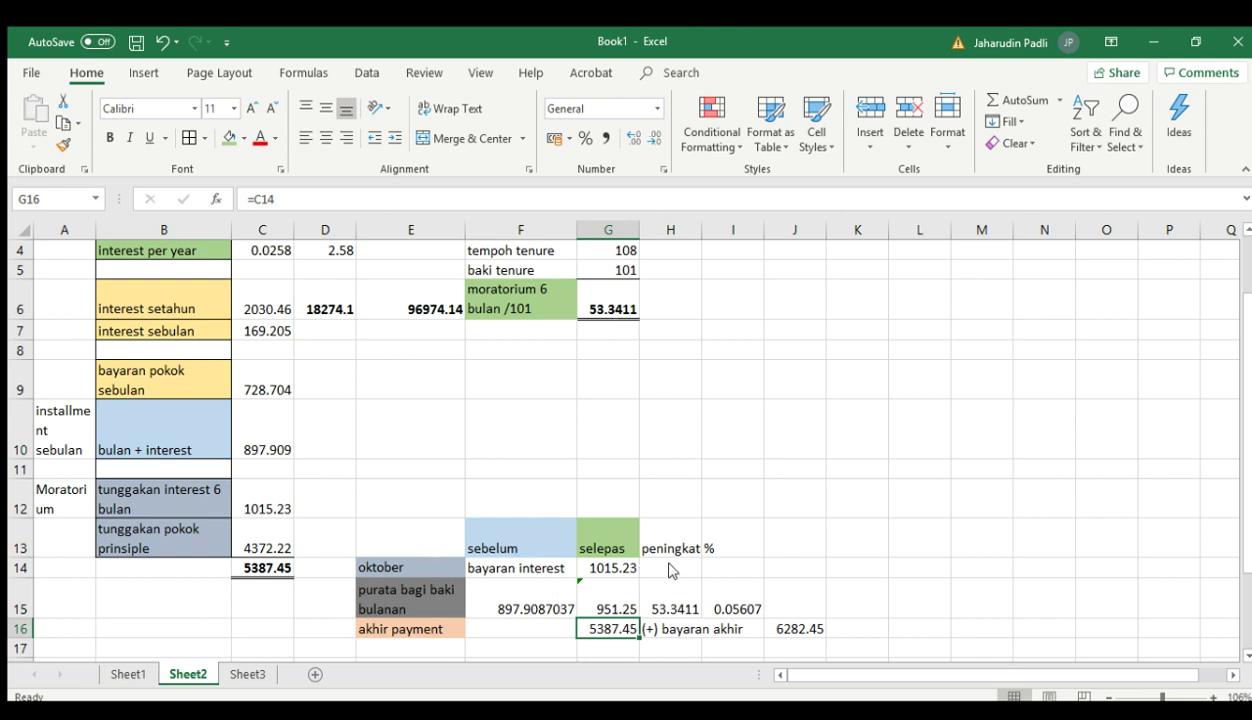
# Compare the pre-moratorium instalment in F15 with the monthly addition in G6, the arrears in C14 and the final payments in G16 and J16.
pyautogui.click(510, 594)
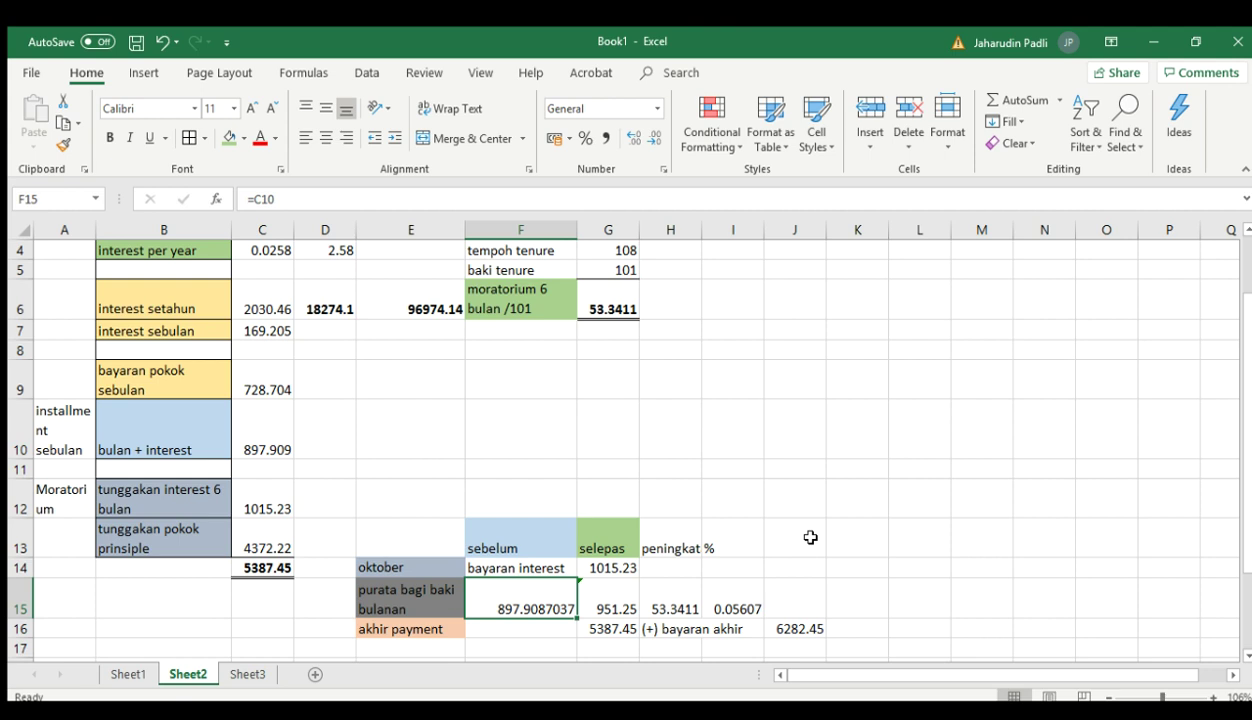
pyautogui.click(599, 300)
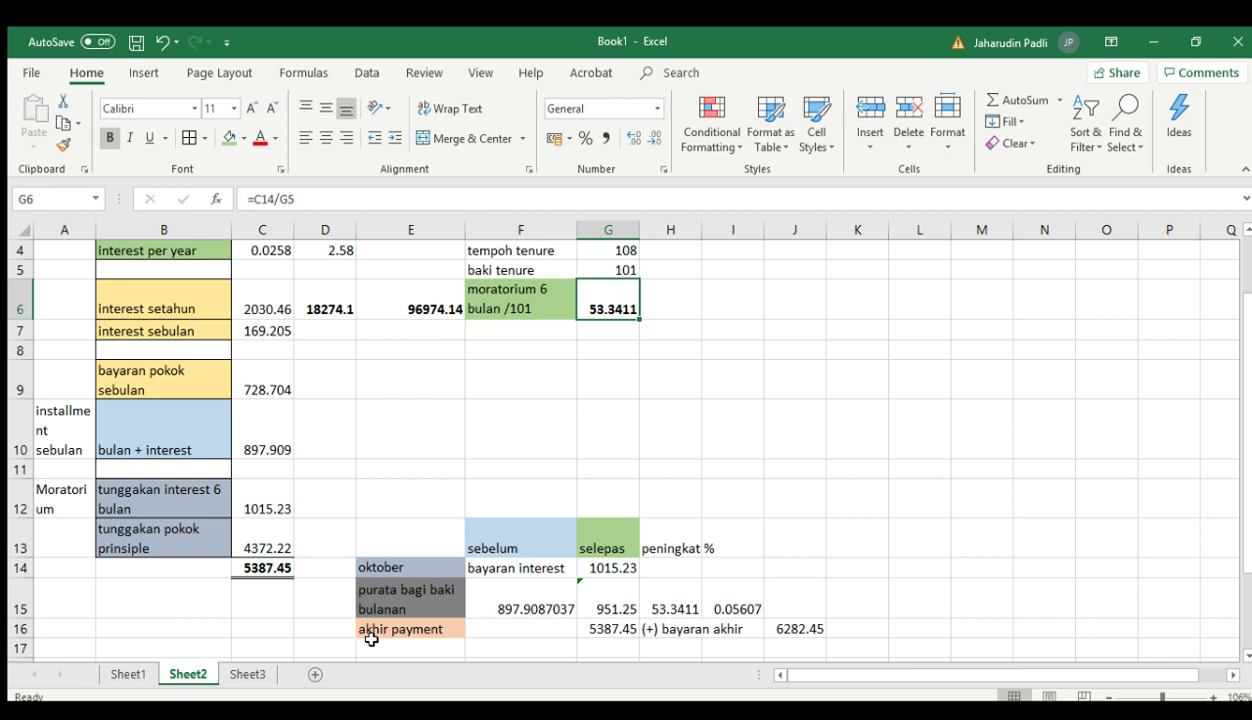
pyautogui.click(256, 566)
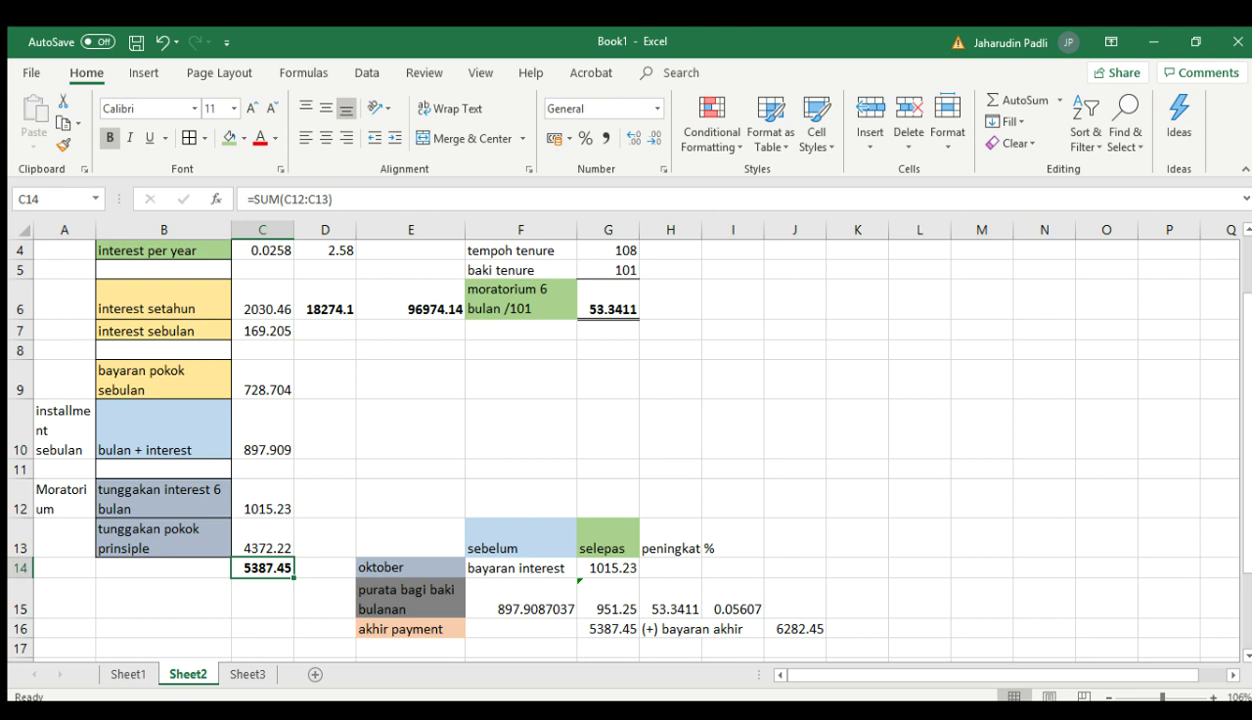
pyautogui.click(513, 605)
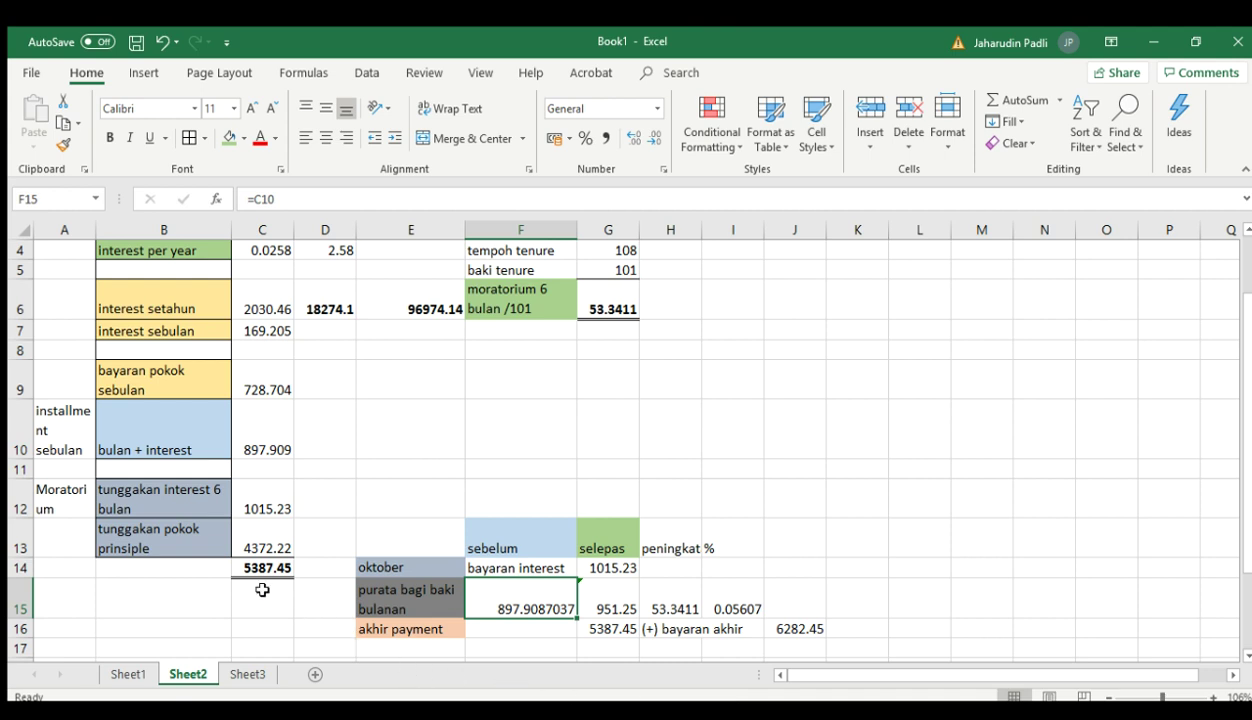
pyautogui.click(600, 626)
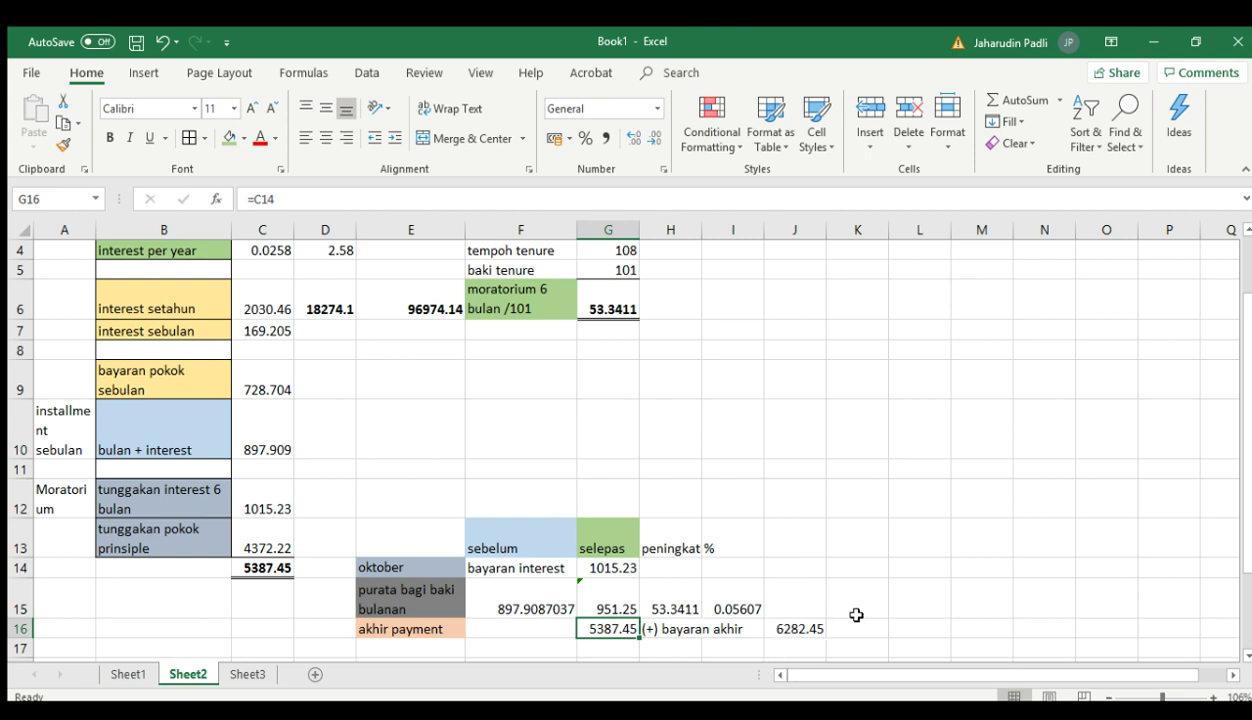
pyautogui.click(775, 624)
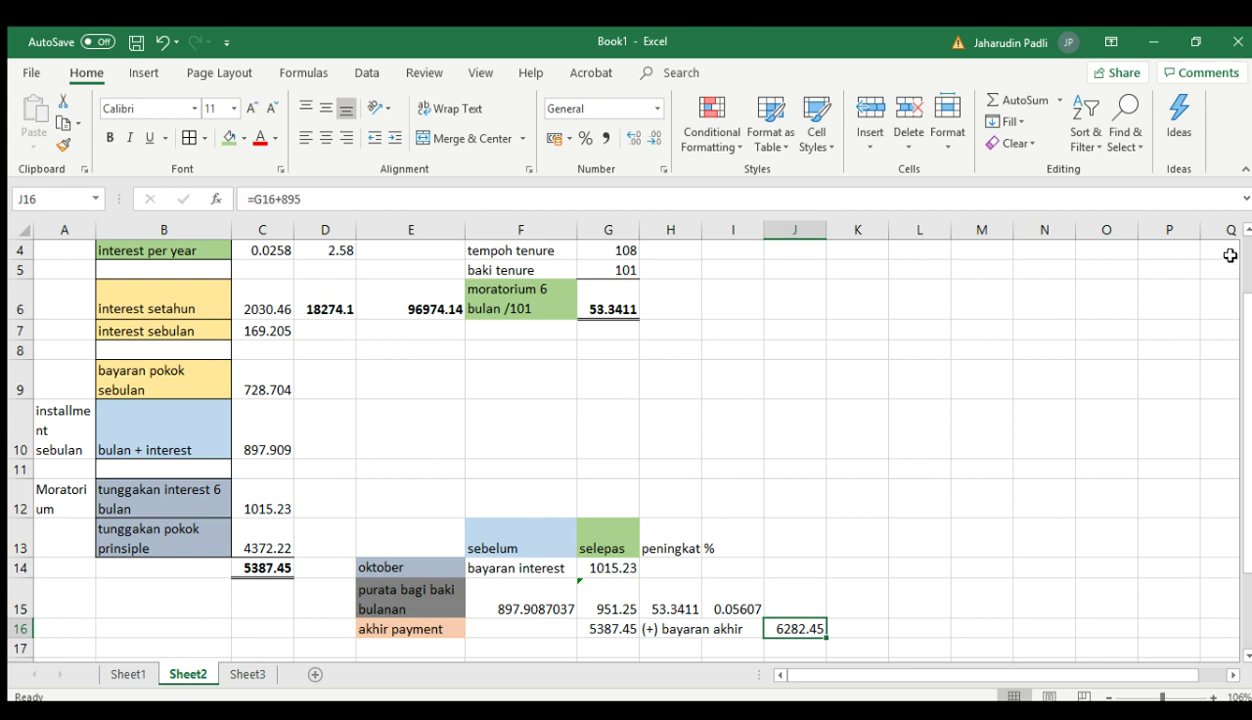
pyautogui.scroll(1, 1238, 224)
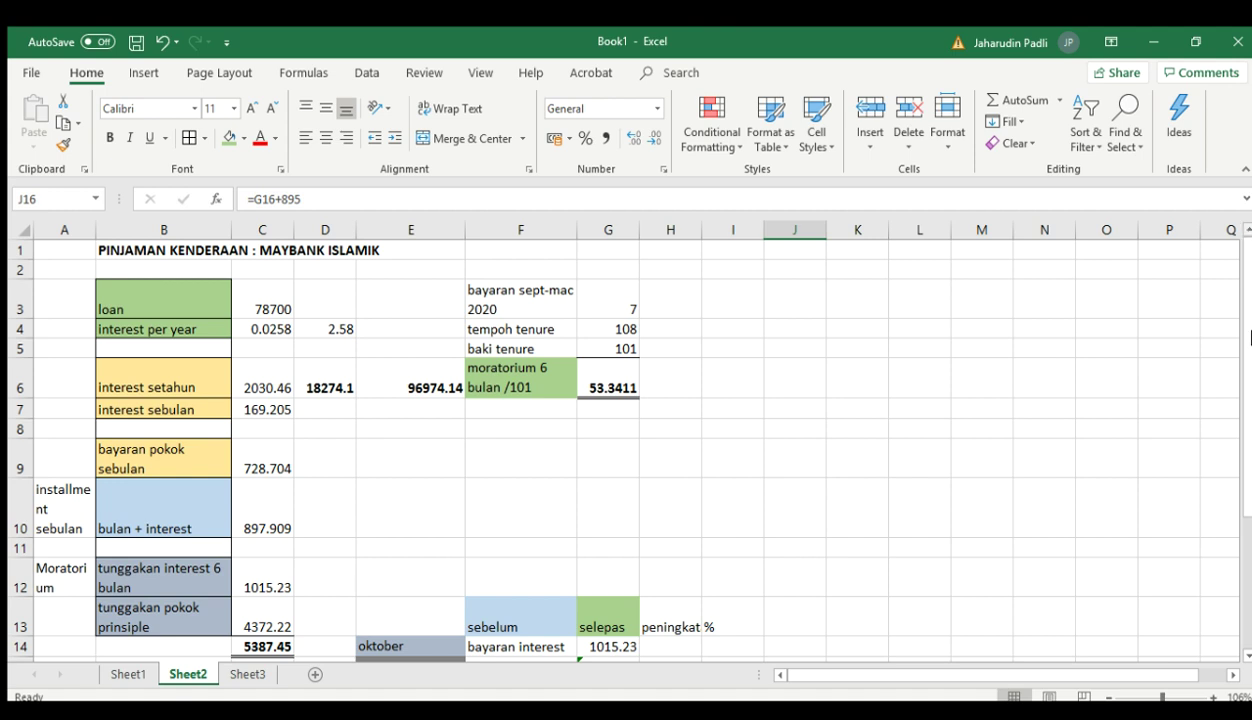
pyautogui.click(1244, 652)
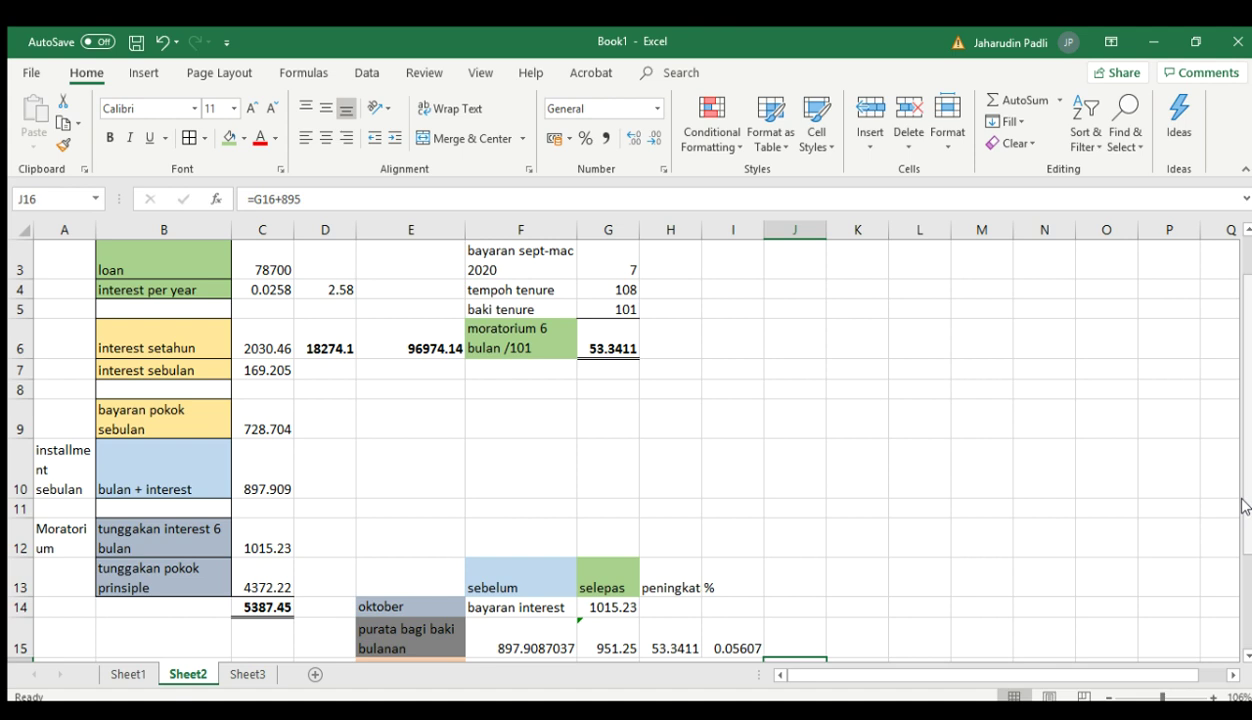
pyautogui.scroll(1, 1245, 505)
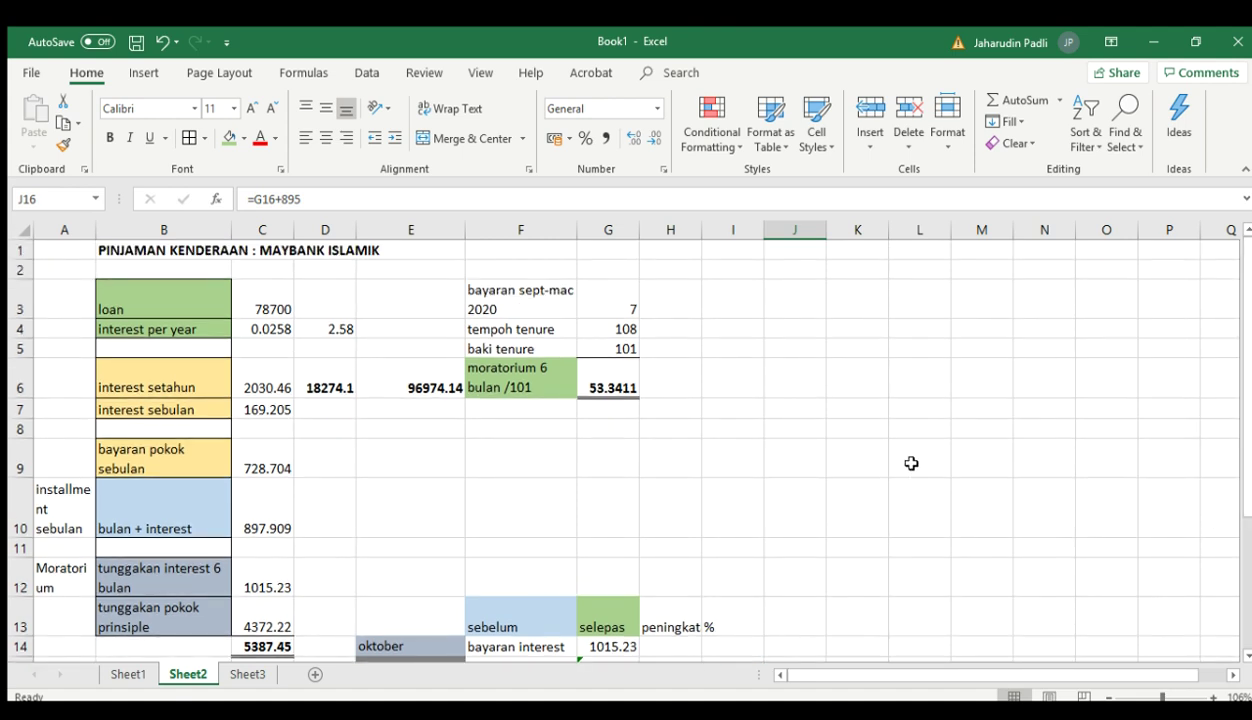